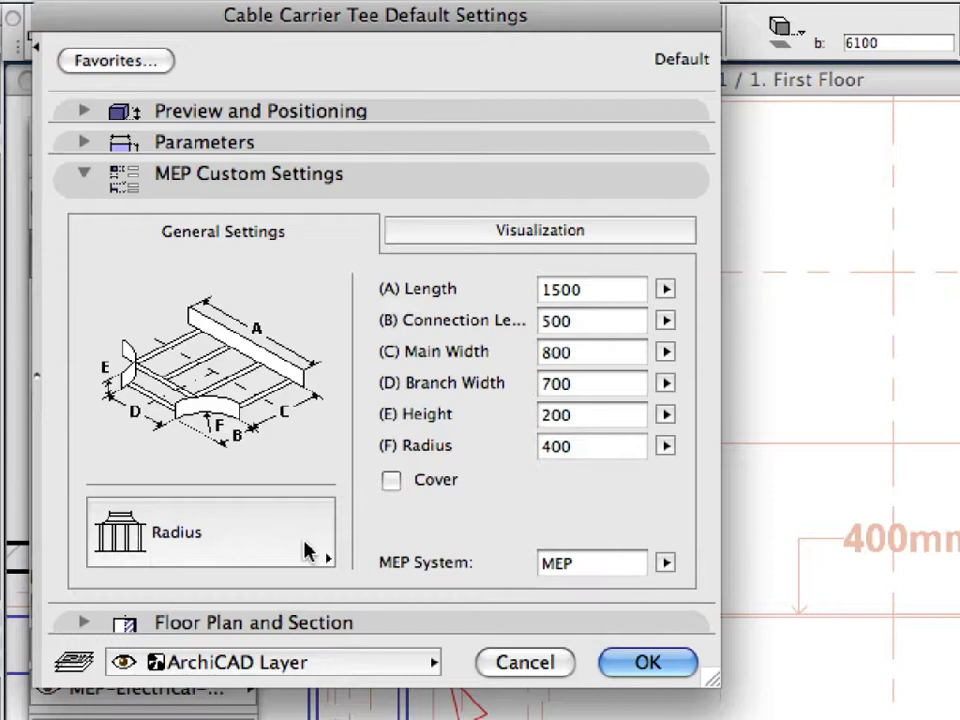
Switch the default cable carrier tee from Radius to Mitered and start a route at the tray's end.
{"action": "left_click", "coordinate": [308, 551]}
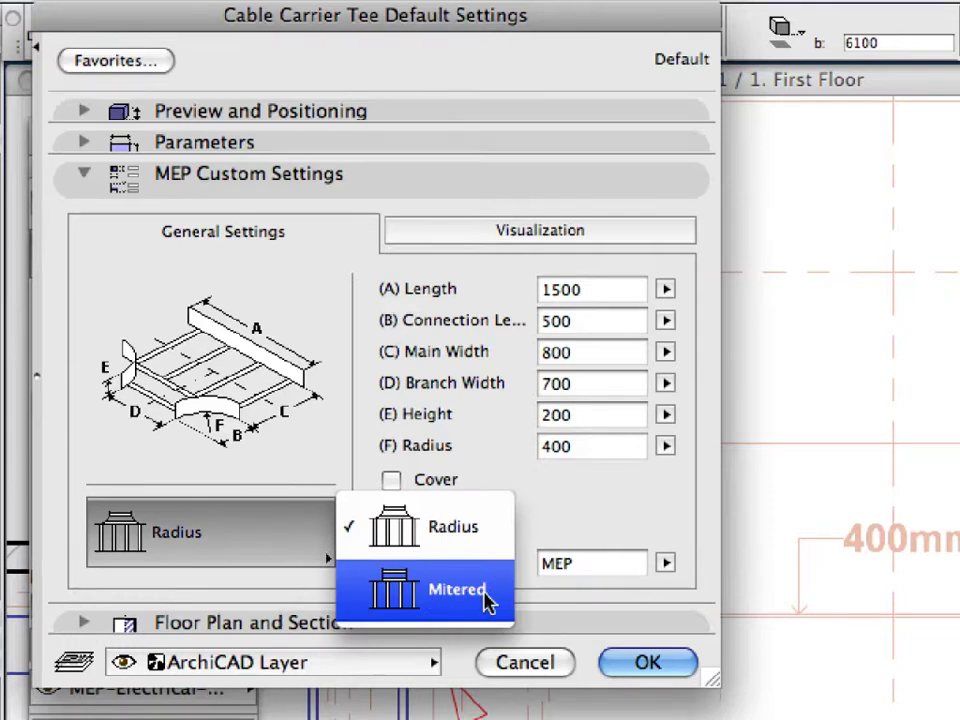
{"action": "left_click", "coordinate": [488, 598]}
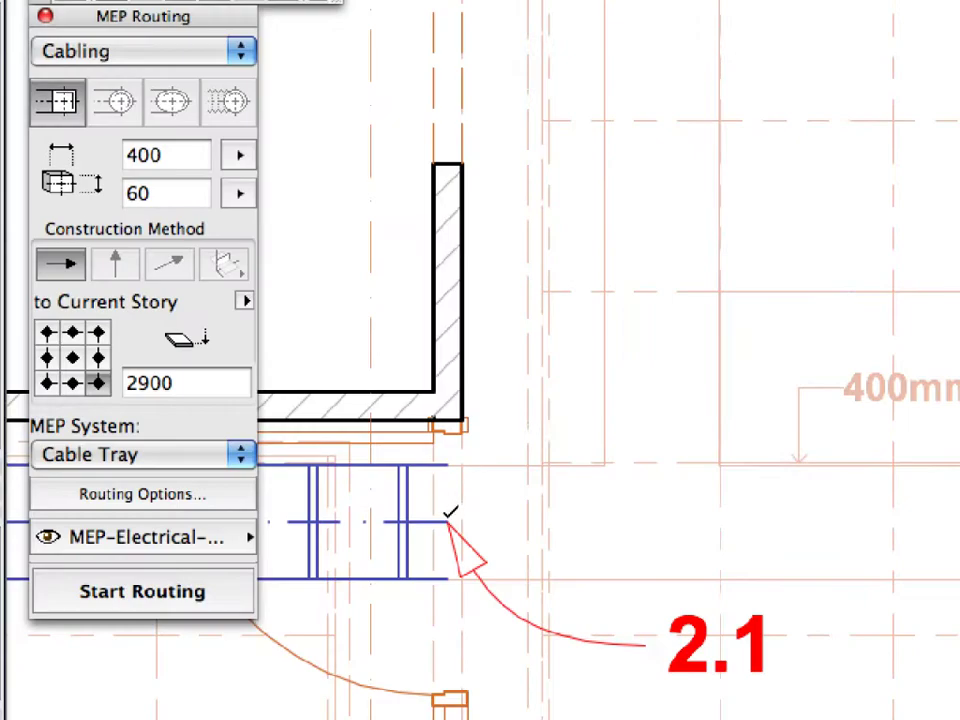
{"action": "left_click", "coordinate": [450, 514]}
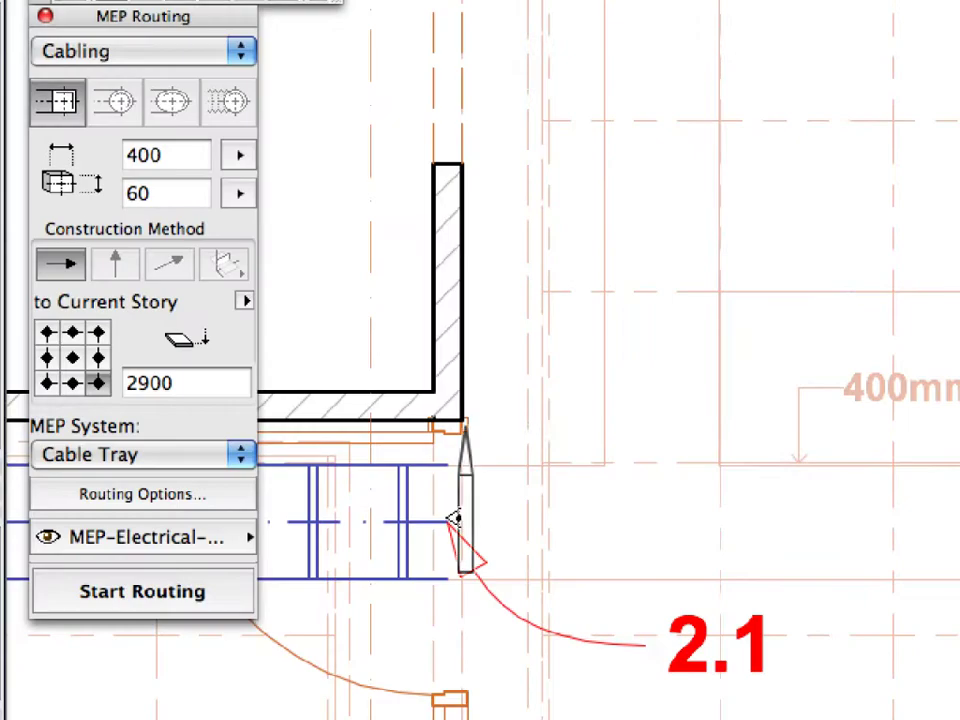
Extend the cable tray route to the right, then zoom and orbit the 3D view around the tee.
{"action": "left_click", "coordinate": [500, 333]}
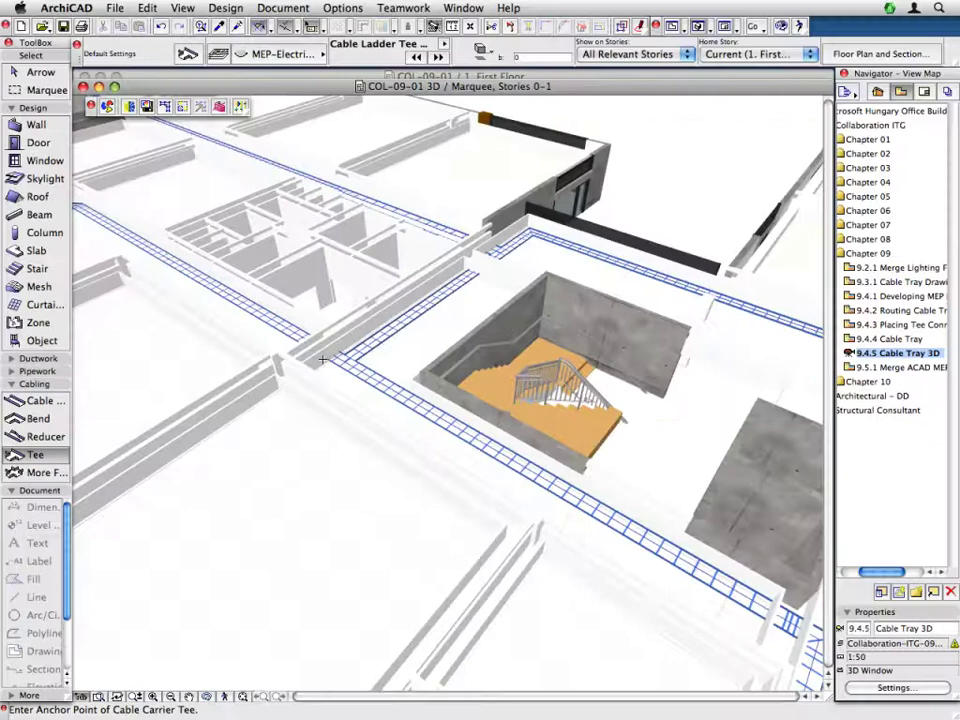
{"action": "scroll", "coordinate": [322, 360], "scroll_direction": "up", "scroll_amount": 5}
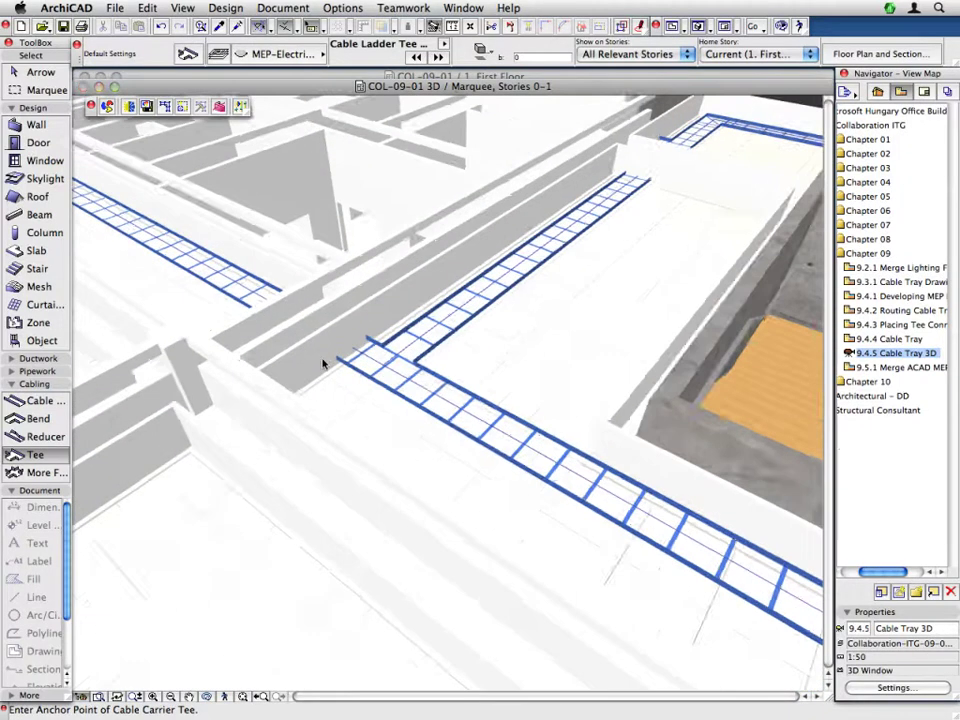
{"action": "scroll", "coordinate": [322, 362], "scroll_direction": "up", "scroll_amount": 5}
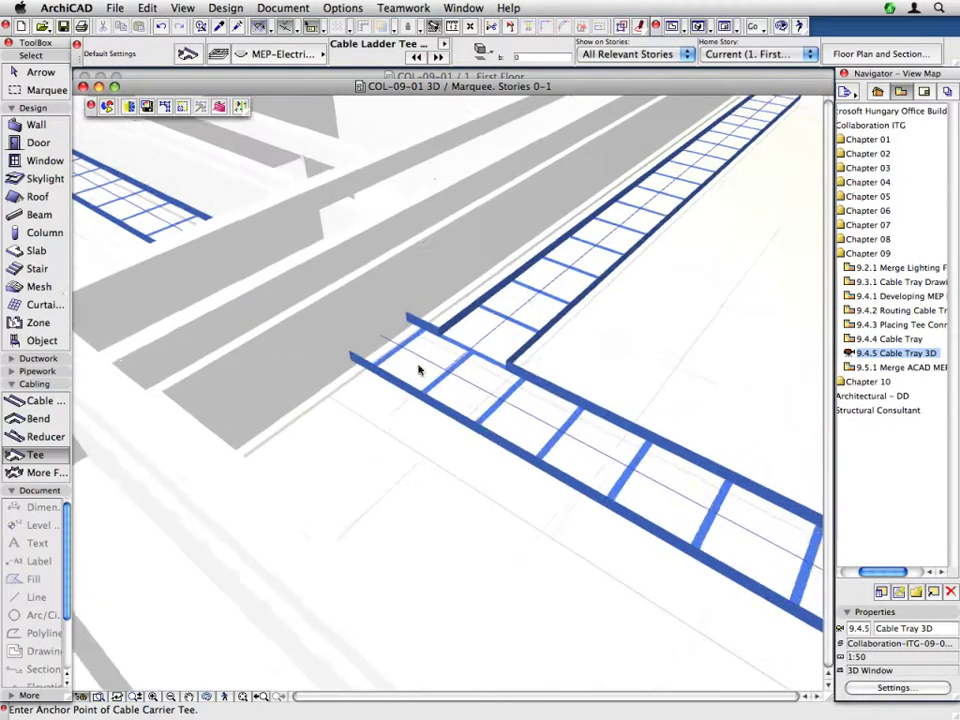
{"action": "middle_click_drag", "start_coordinate": [411, 364], "coordinate": [731, 371]}
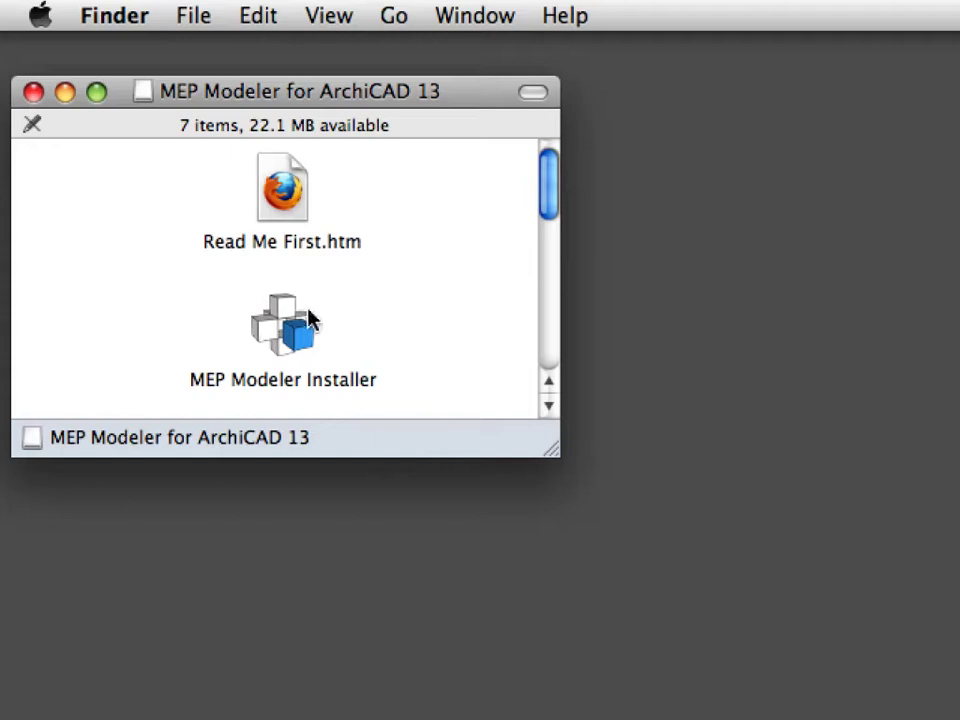
Run MEP Modeler Installer from Finder to install MEP Modeler for ArchiCAD 13.
{"action": "left_click", "coordinate": [300, 330]}
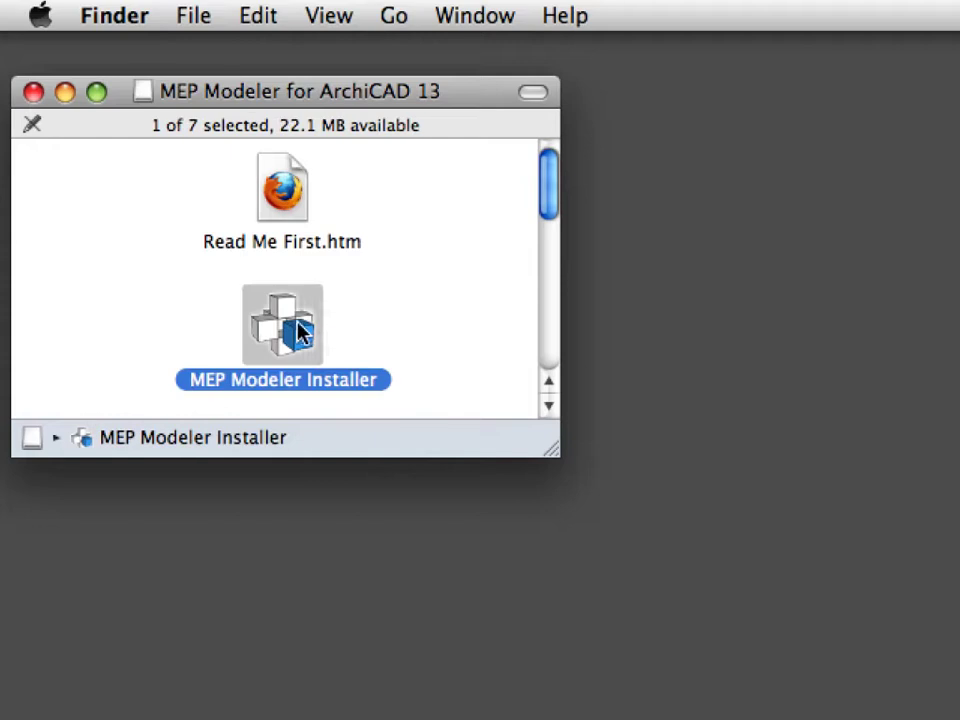
{"action": "right_click", "coordinate": [374, 384]}
{"action": "left_click", "coordinate": [727, 645]}
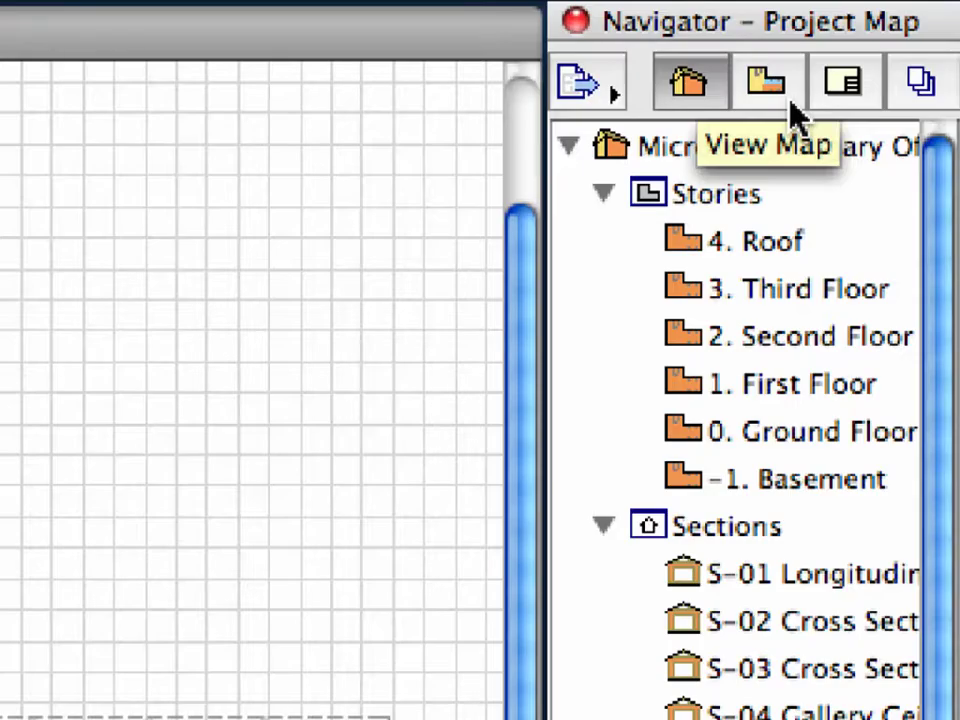
Show the View Map and open the 9.4.1 Developing MEP Model view under Chapter 09.
{"action": "left_click", "coordinate": [793, 110]}
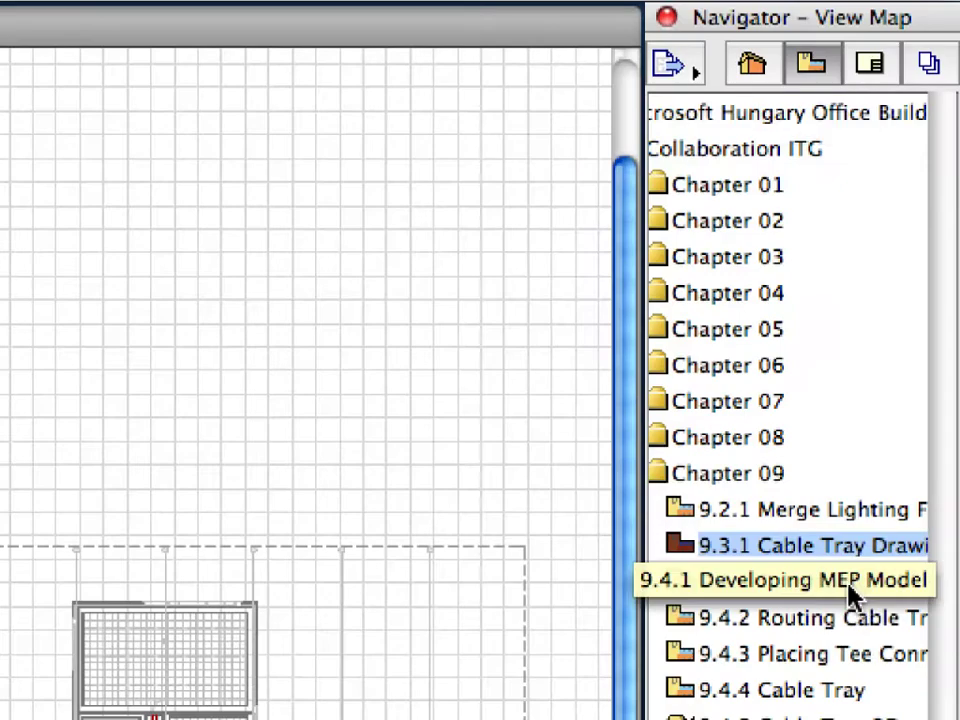
{"action": "double_click", "coordinate": [848, 590]}
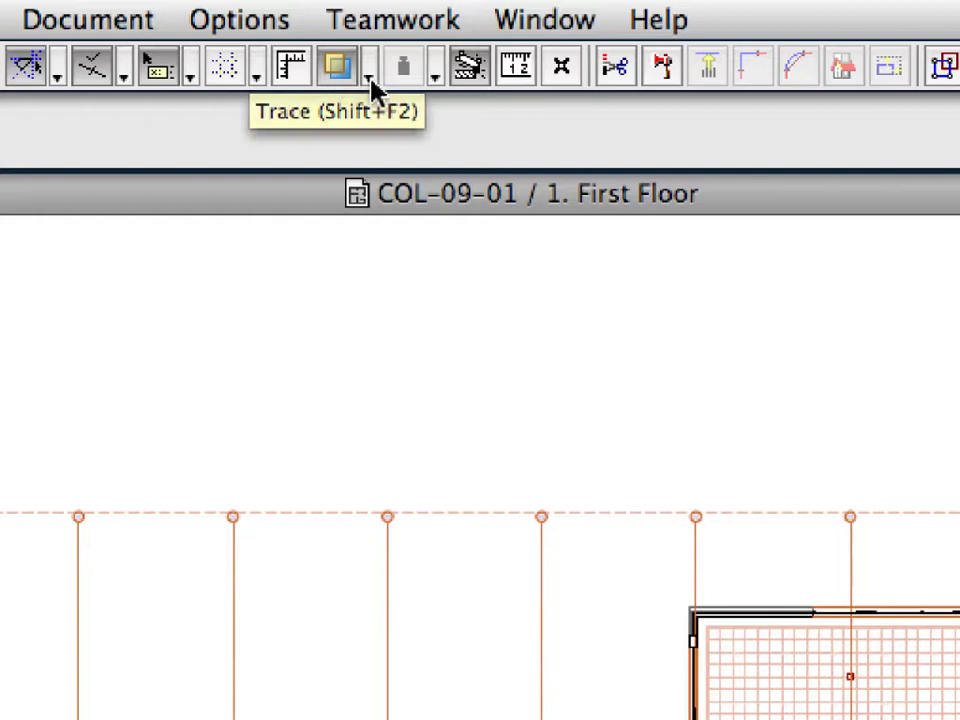
Set E-13 First Floor Cable Tray (Independent) as the Trace reference.
{"action": "left_click", "coordinate": [369, 78]}
{"action": "mouse_move", "coordinate": [380, 111]}
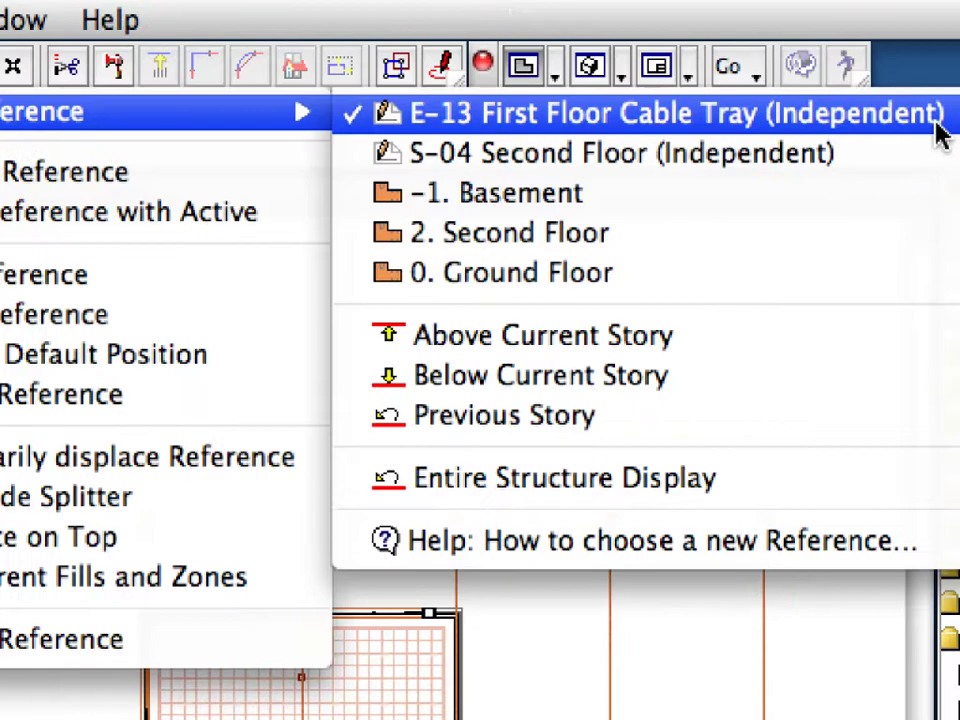
{"action": "left_click", "coordinate": [936, 128]}
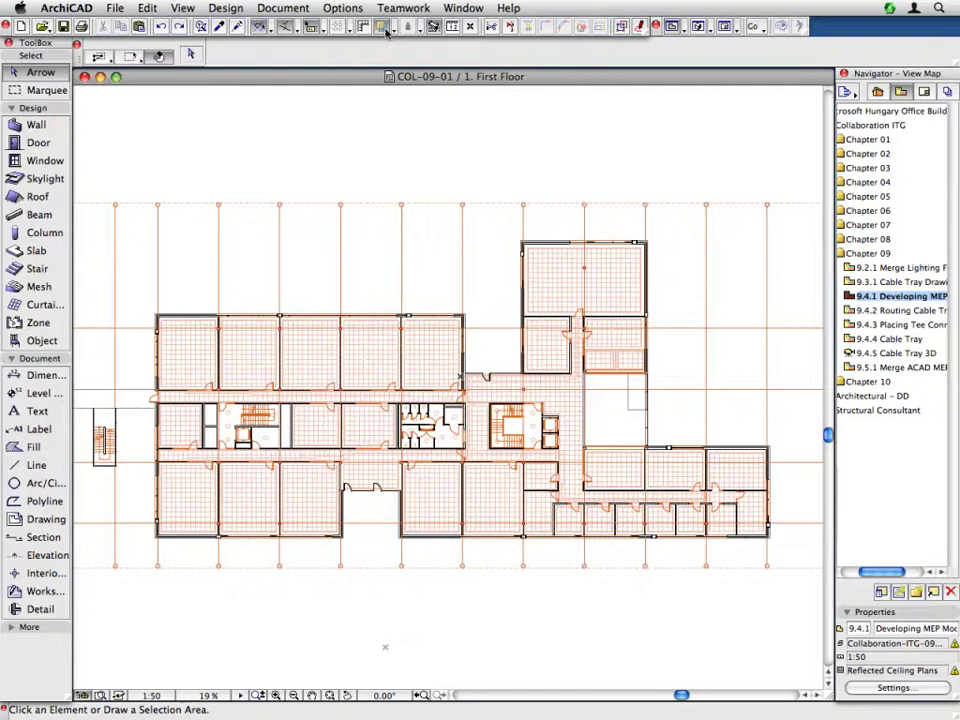
Add the MEP Library 13 folder in Library Manager and reload the library parts.
{"action": "left_click", "coordinate": [113, 8]}
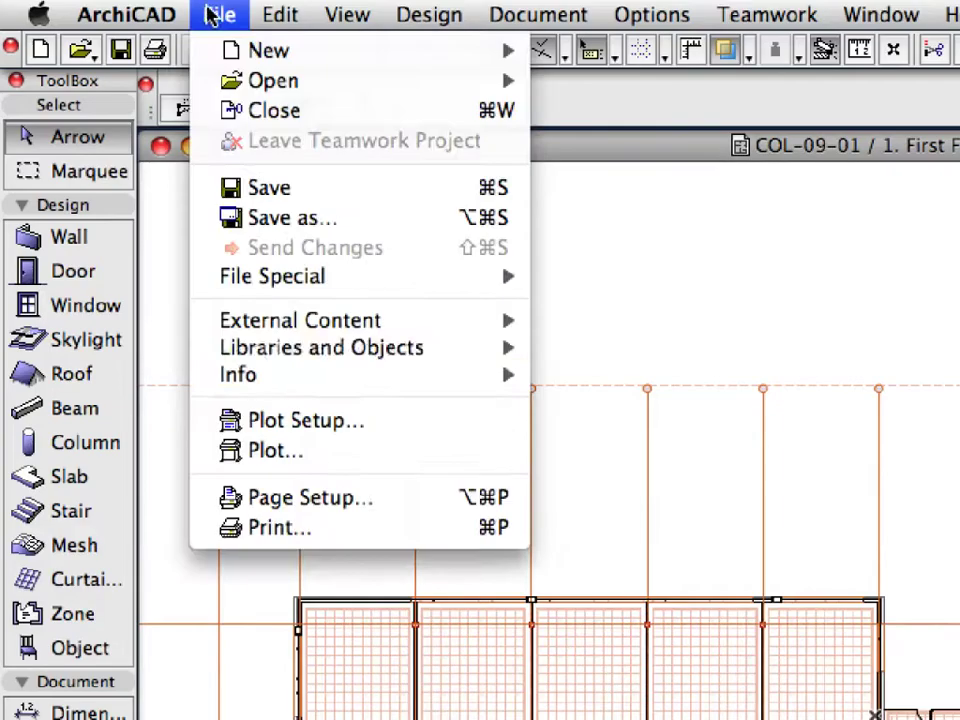
{"action": "mouse_move", "coordinate": [432, 349]}
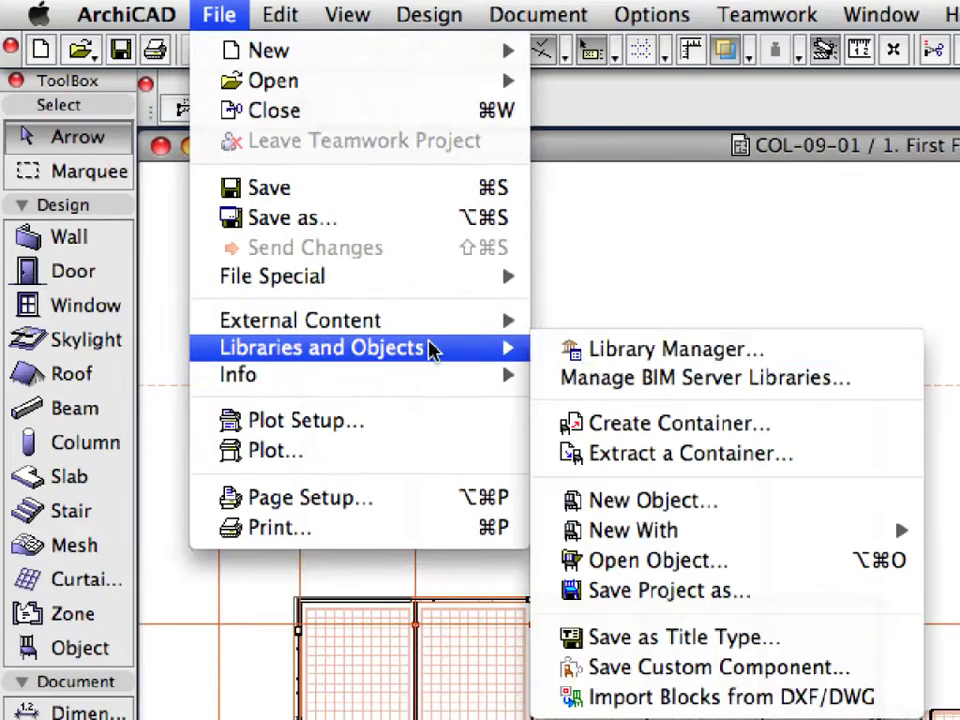
{"action": "left_click", "coordinate": [872, 353]}
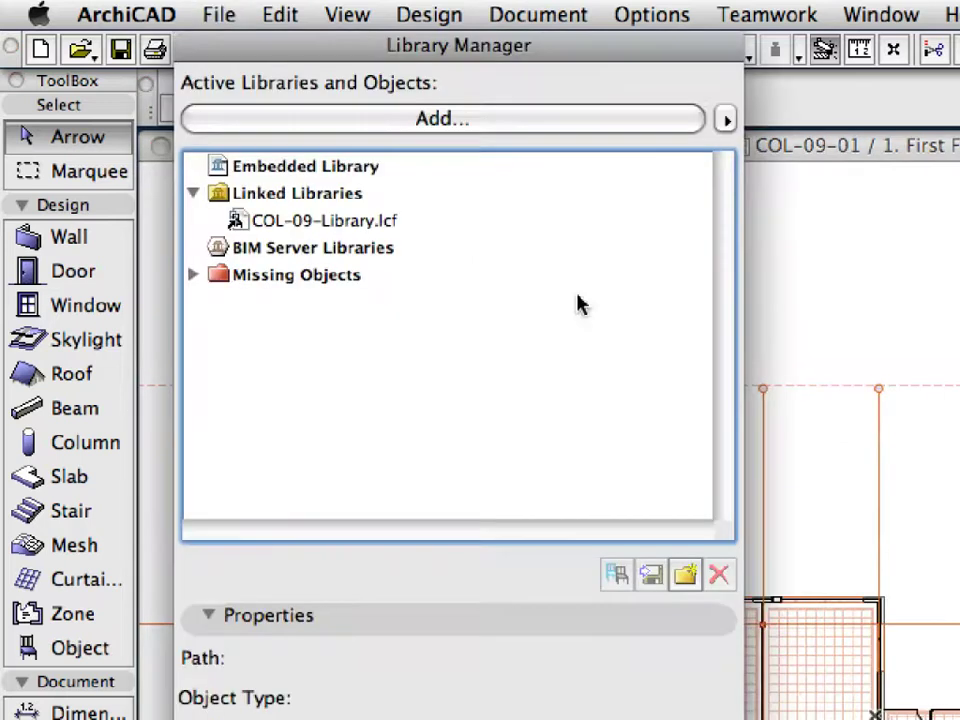
{"action": "left_click", "coordinate": [681, 125]}
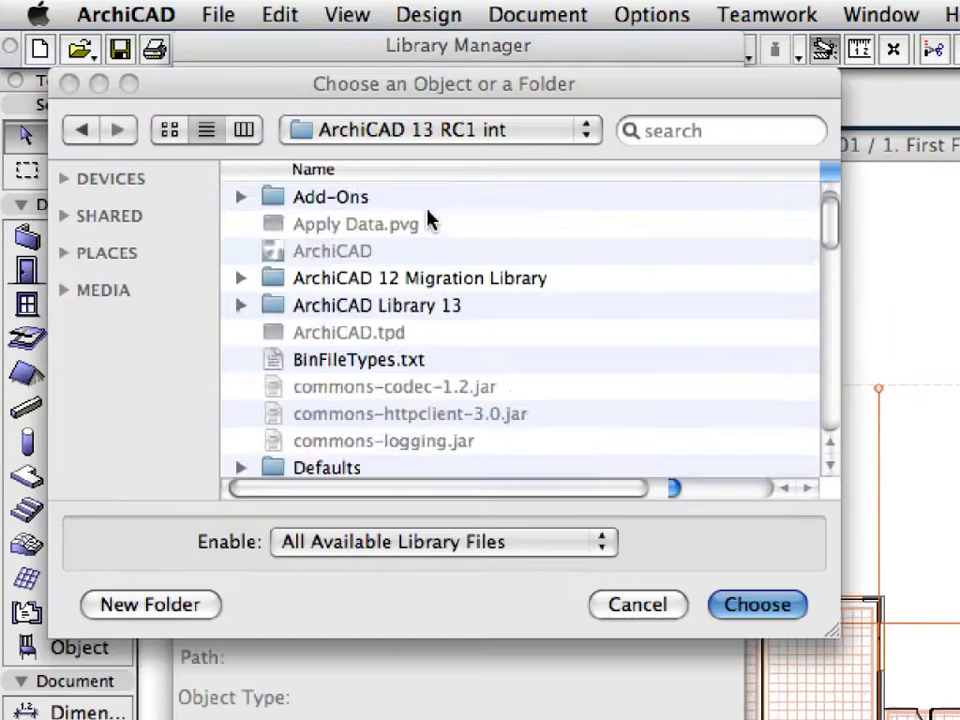
{"action": "scroll", "coordinate": [428, 218], "scroll_direction": "down", "scroll_amount": 5}
{"action": "scroll", "coordinate": [428, 218], "scroll_direction": "down", "scroll_amount": 3}
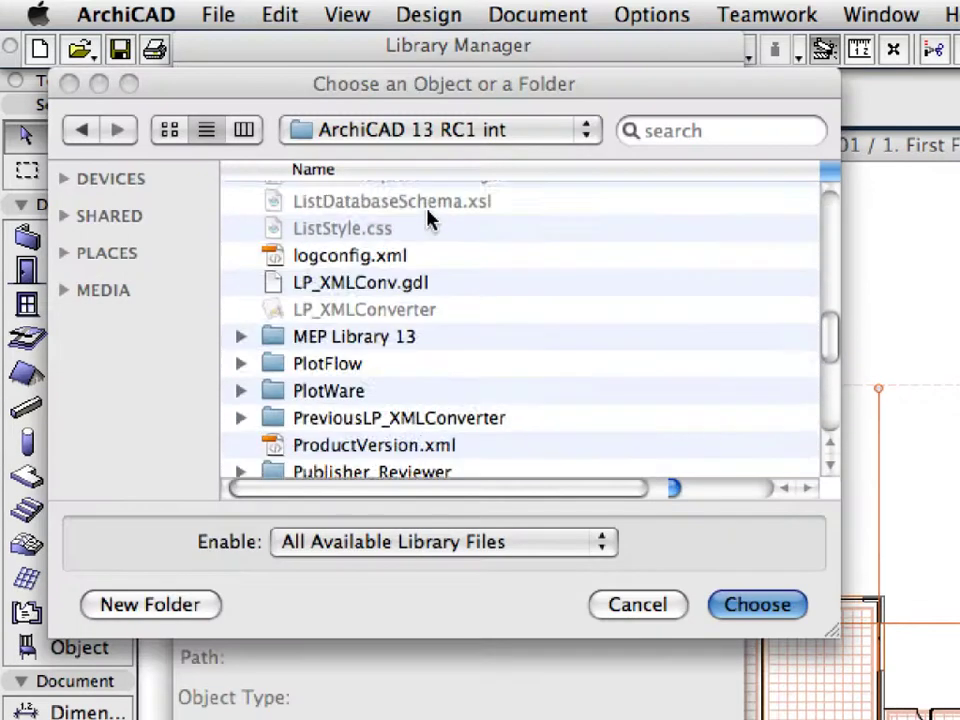
{"action": "left_click", "coordinate": [430, 302]}
{"action": "left_click", "coordinate": [430, 302]}
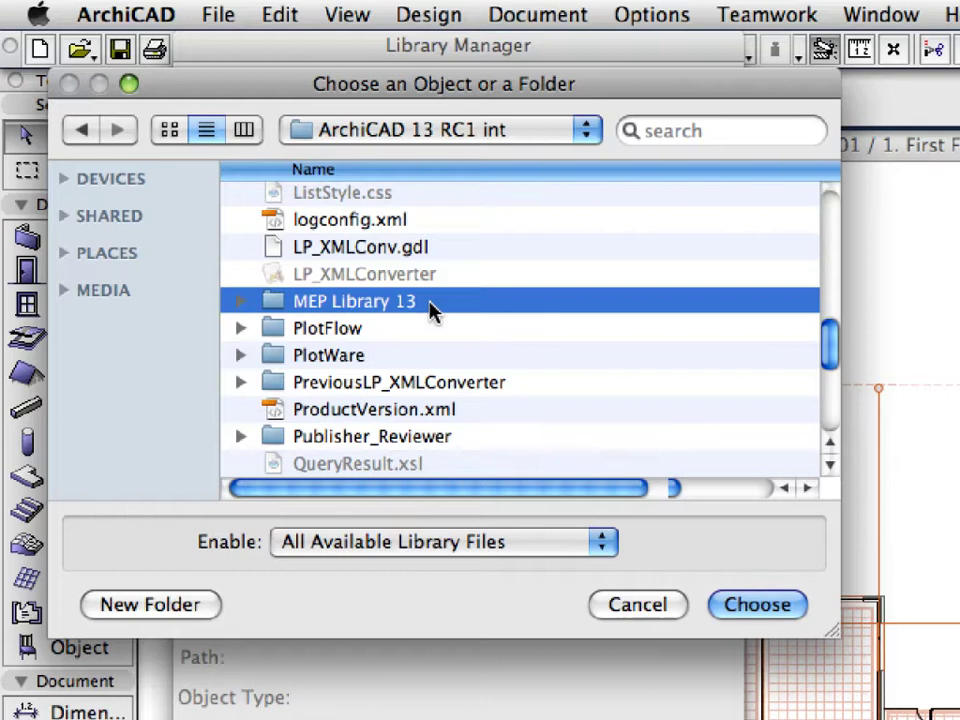
{"action": "left_click", "coordinate": [785, 607]}
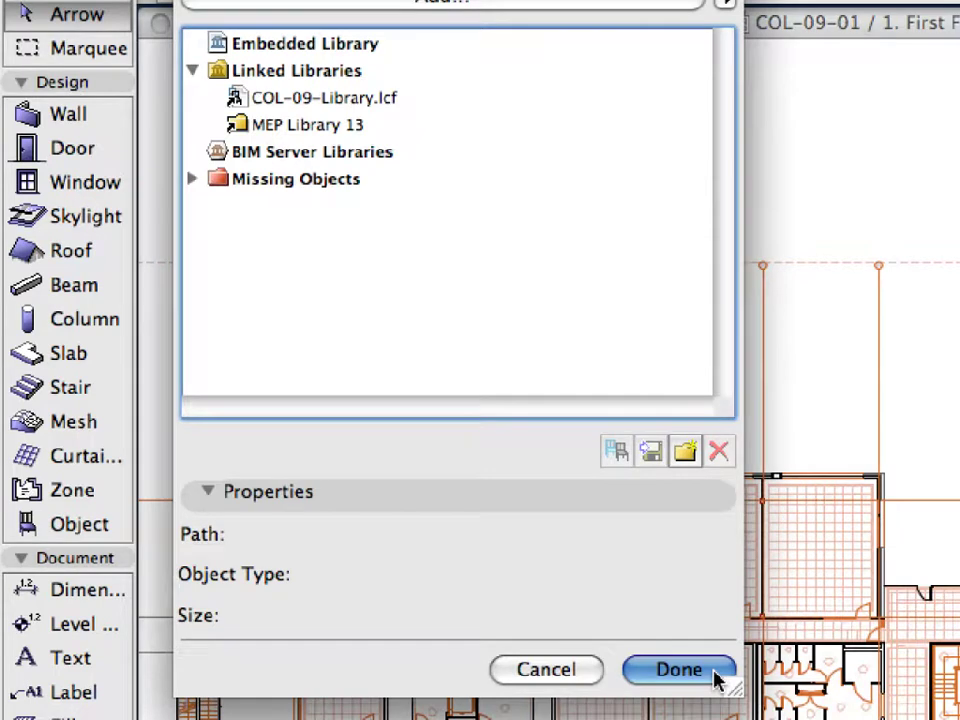
{"action": "left_click", "coordinate": [716, 676]}
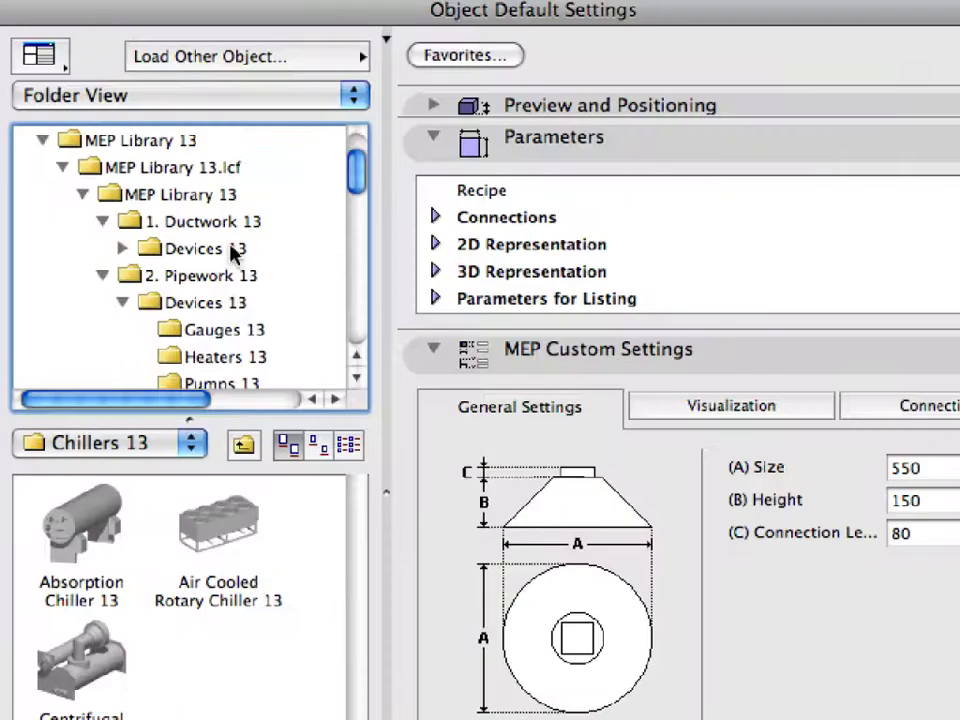
Preview the Gauges, Heaters, Pumps, Suction Diffusers and valve object folders.
{"action": "left_click", "coordinate": [226, 329]}
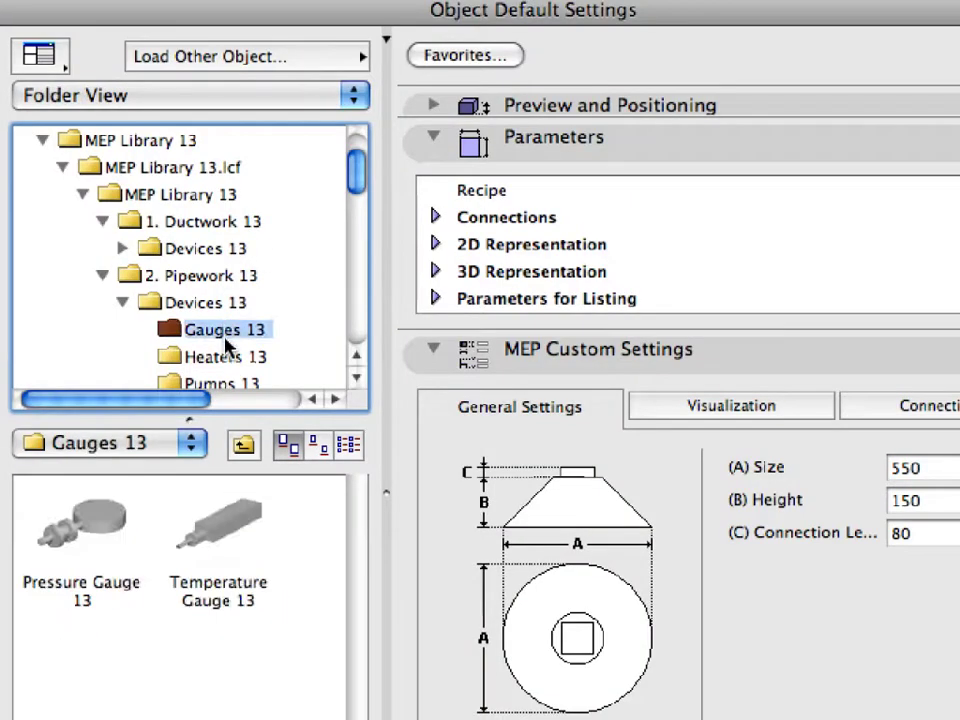
{"action": "left_click", "coordinate": [226, 357]}
{"action": "scroll", "coordinate": [228, 366], "scroll_direction": "down", "scroll_amount": 5}
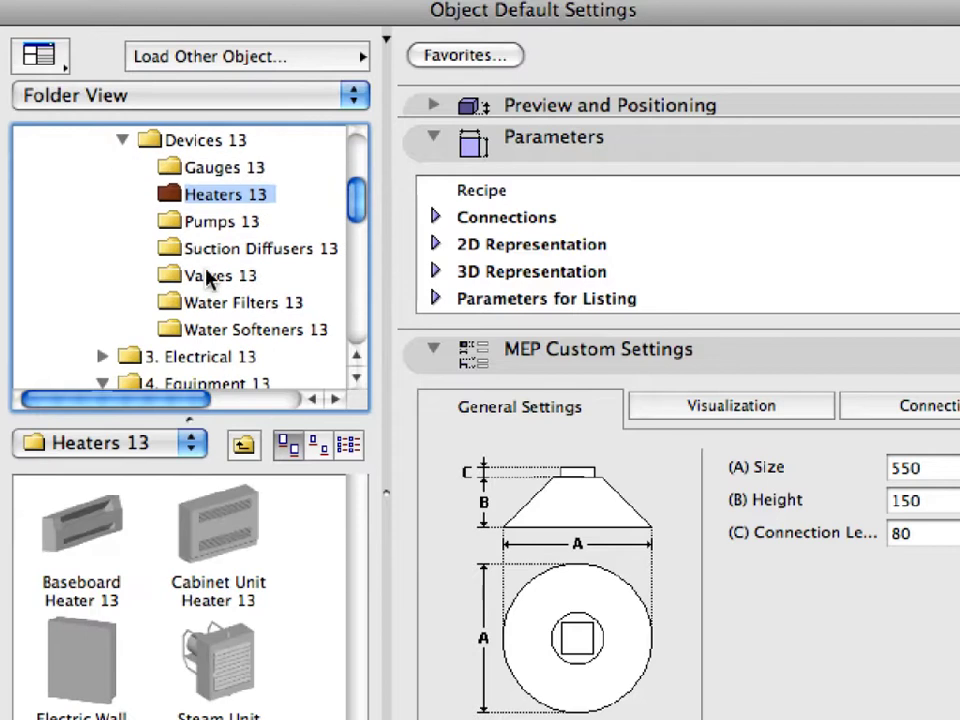
{"action": "left_click", "coordinate": [216, 226]}
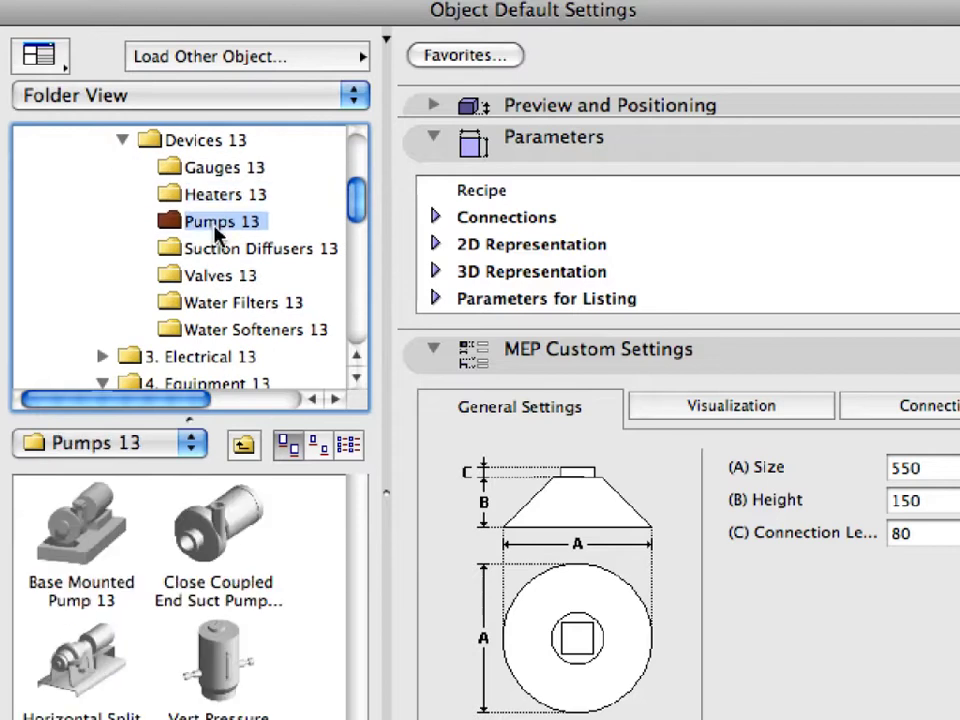
{"action": "left_click", "coordinate": [216, 251]}
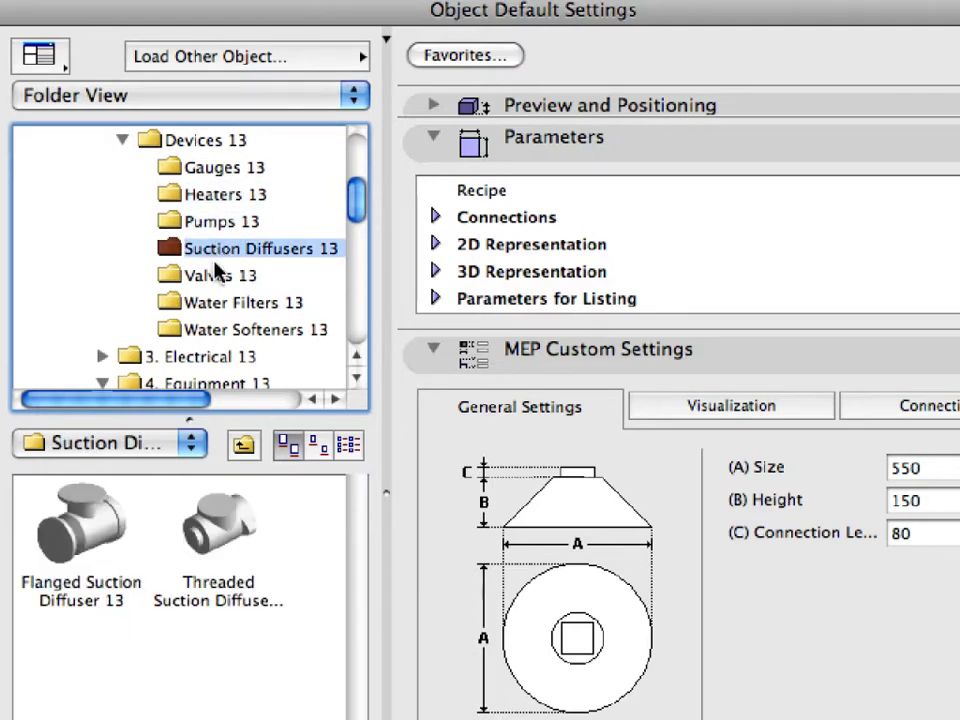
{"action": "left_click", "coordinate": [216, 278]}
{"action": "scroll", "coordinate": [220, 275], "scroll_direction": "down", "scroll_amount": 3}
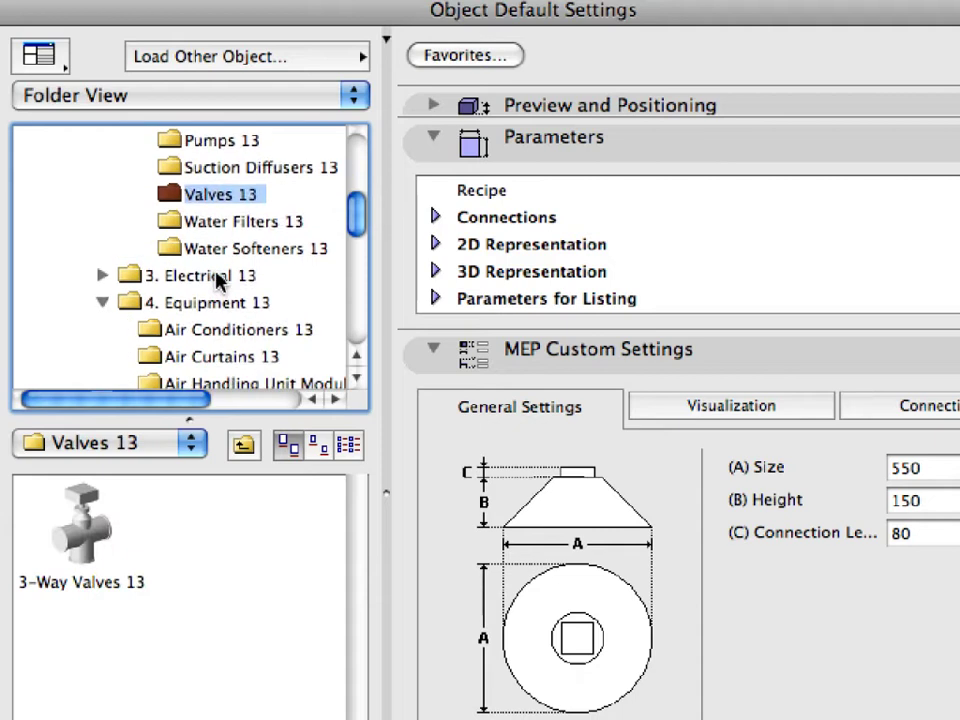
Browse water filters, water softeners (inspecting the first one), air conditioners, boilers and chillers.
{"action": "left_click", "coordinate": [223, 228]}
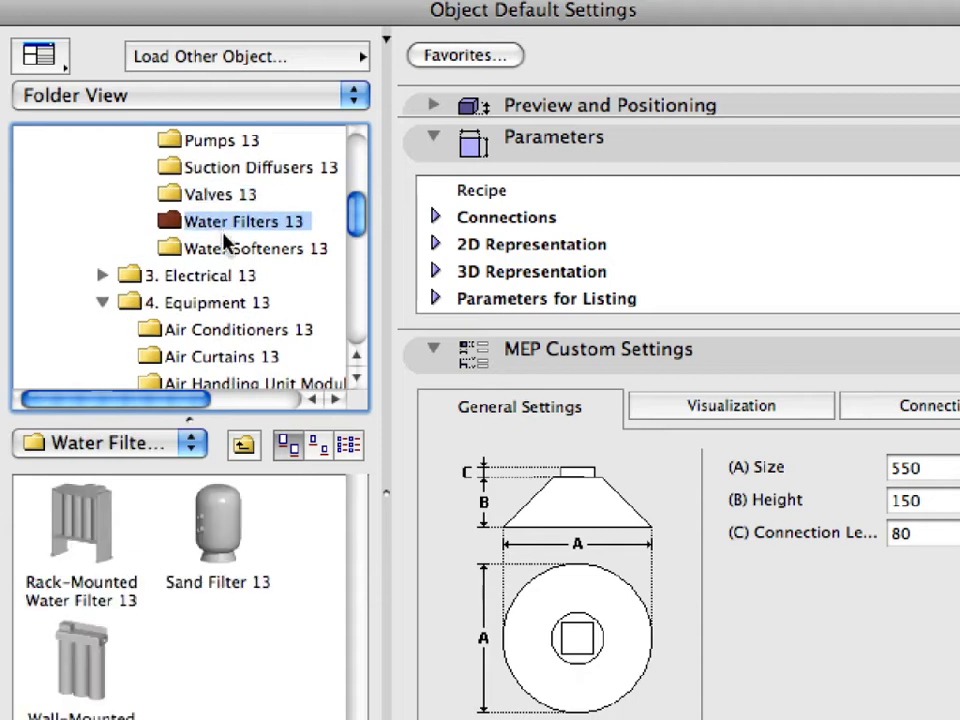
{"action": "left_click", "coordinate": [225, 252]}
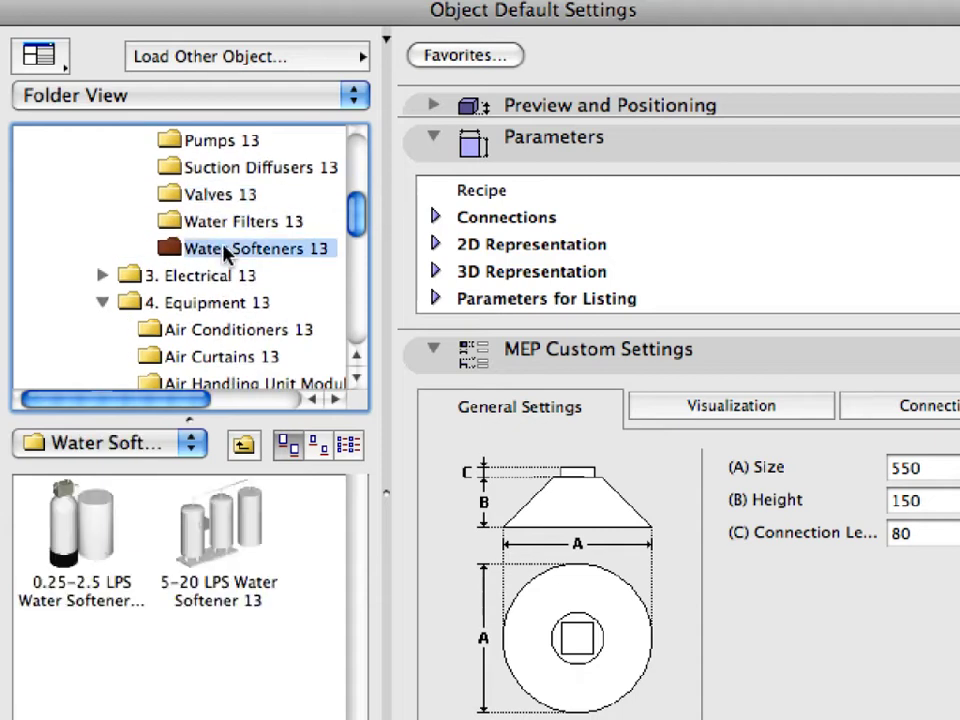
{"action": "left_click", "coordinate": [110, 515]}
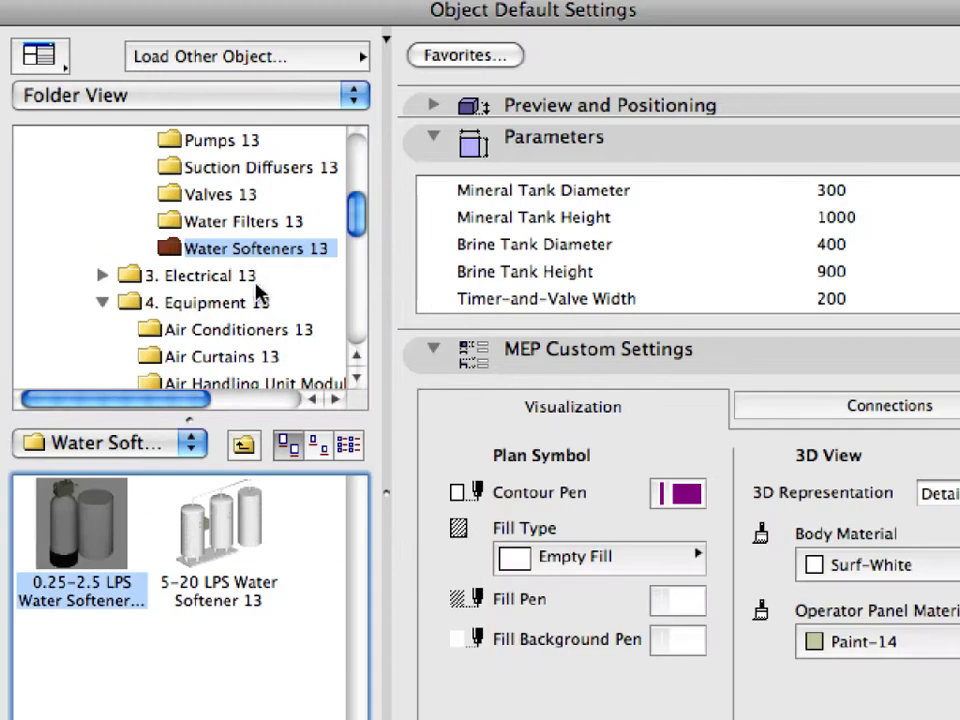
{"action": "scroll", "coordinate": [257, 287], "scroll_direction": "down", "scroll_amount": 2}
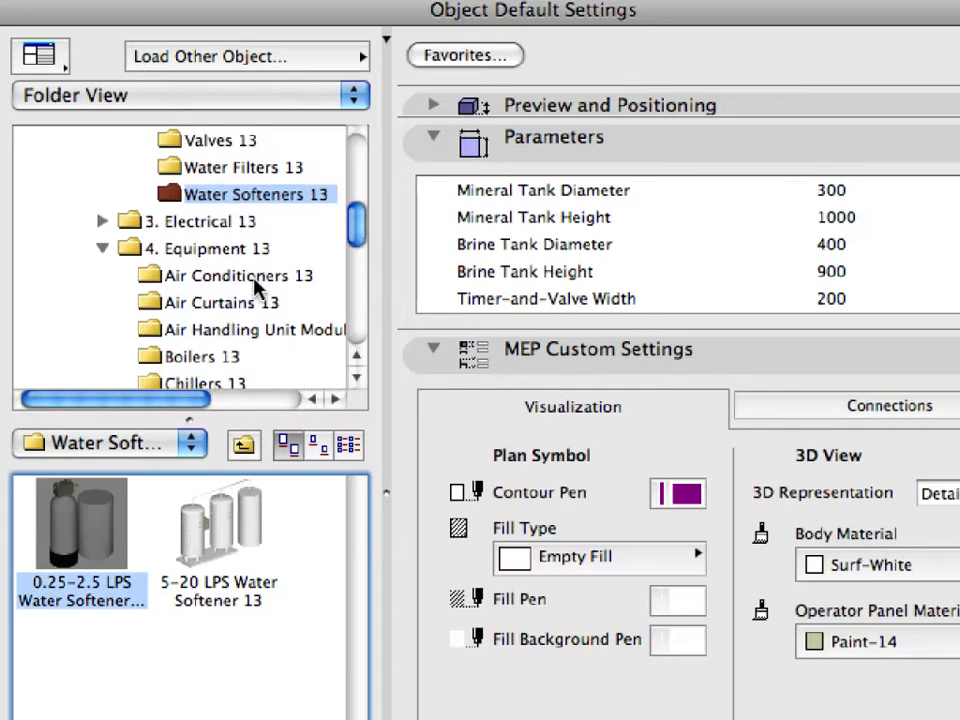
{"action": "scroll", "coordinate": [253, 281], "scroll_direction": "down", "scroll_amount": 1}
{"action": "left_click", "coordinate": [250, 254]}
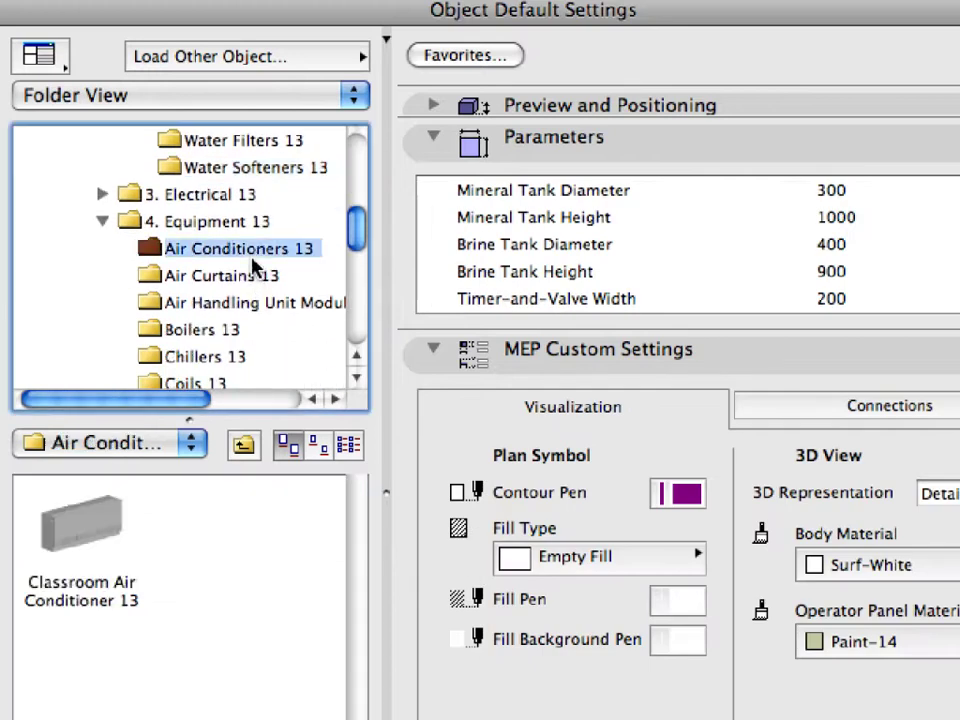
{"action": "left_click", "coordinate": [236, 330]}
{"action": "left_click", "coordinate": [233, 356]}
{"action": "scroll", "coordinate": [260, 342], "scroll_direction": "down", "scroll_amount": 1}
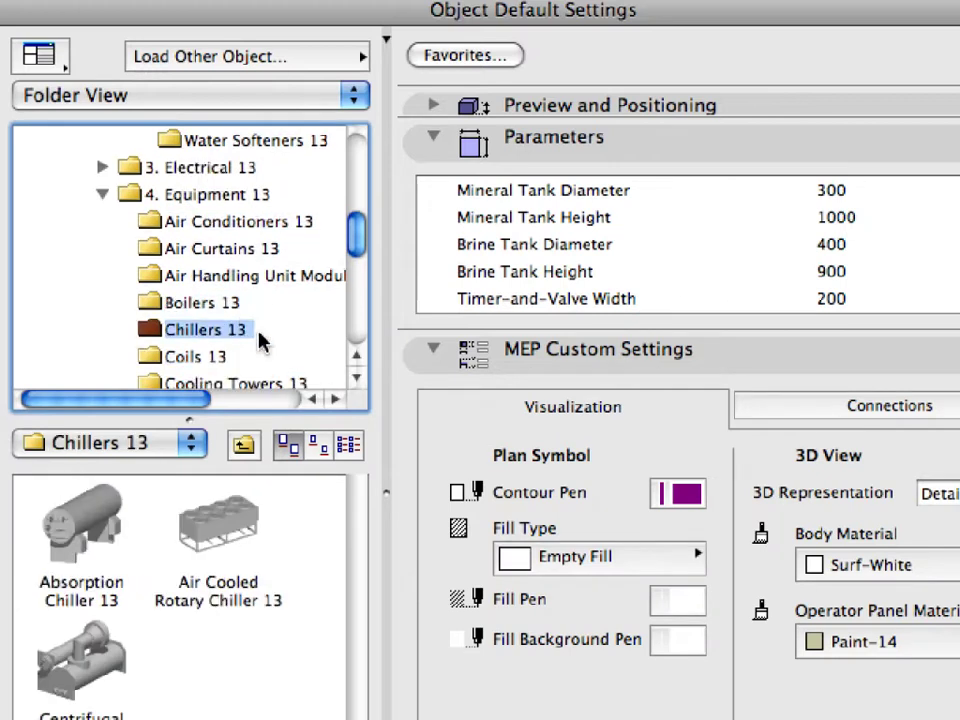
{"action": "scroll", "coordinate": [258, 339], "scroll_direction": "down", "scroll_amount": 5}
Browse coils, cooling towers, cyclones (inspecting Cyclone Dust Collector), economizers and heat pumps.
{"action": "left_click", "coordinate": [200, 226]}
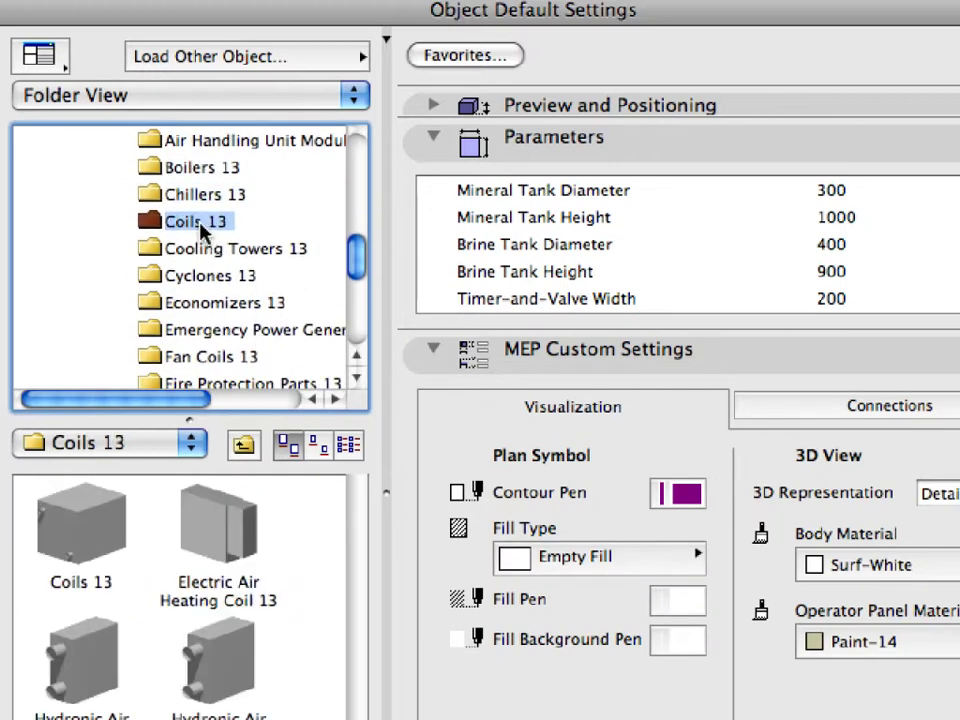
{"action": "left_click", "coordinate": [203, 255]}
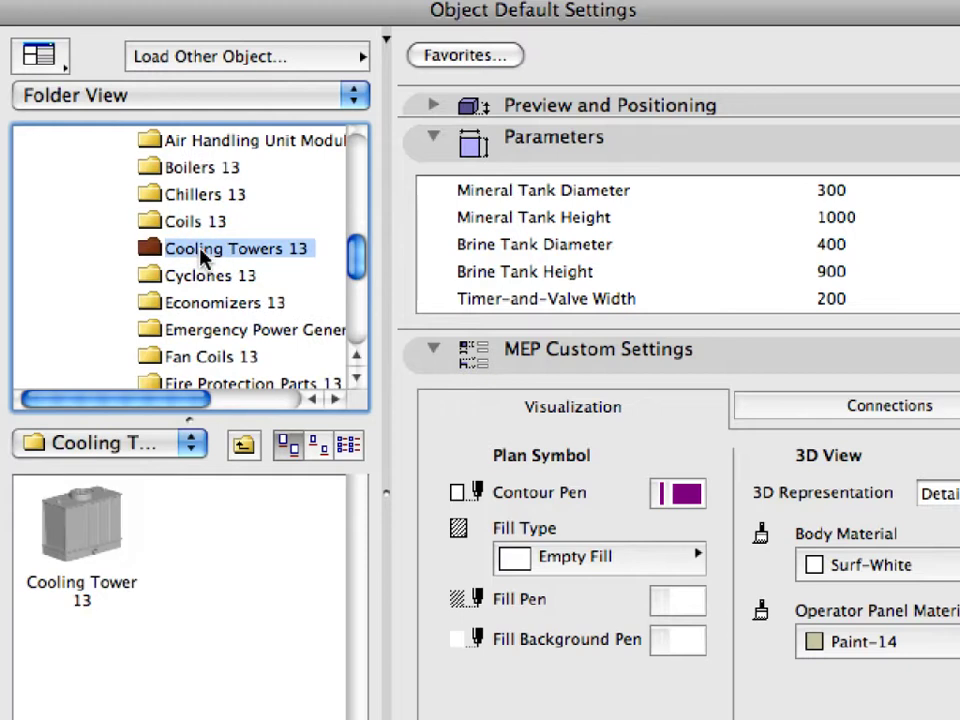
{"action": "left_click", "coordinate": [205, 278]}
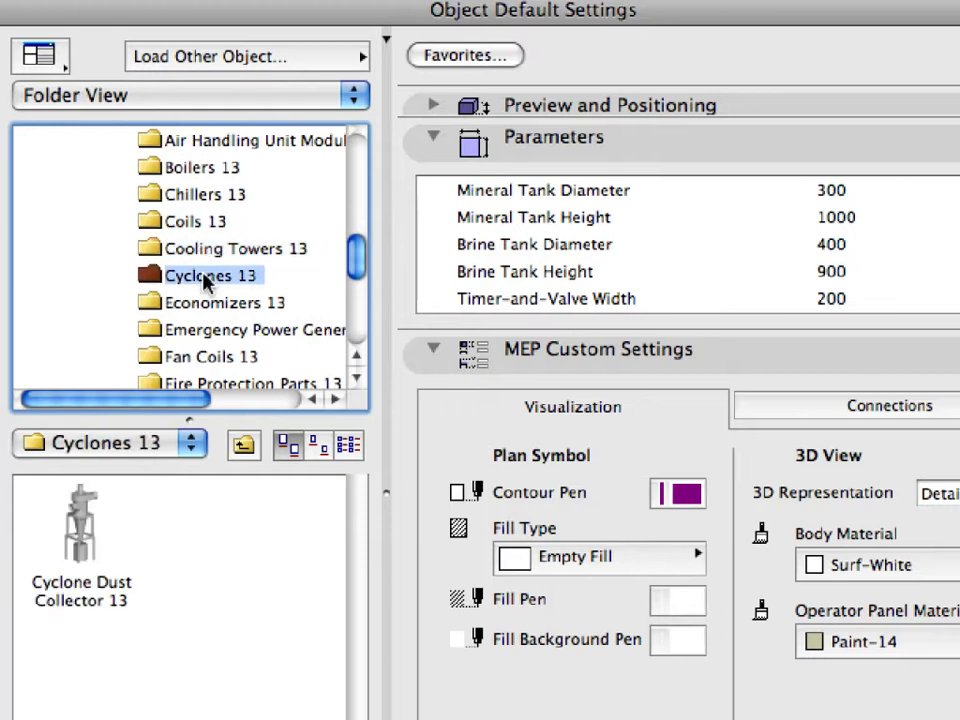
{"action": "left_click", "coordinate": [79, 518]}
{"action": "left_click", "coordinate": [250, 304]}
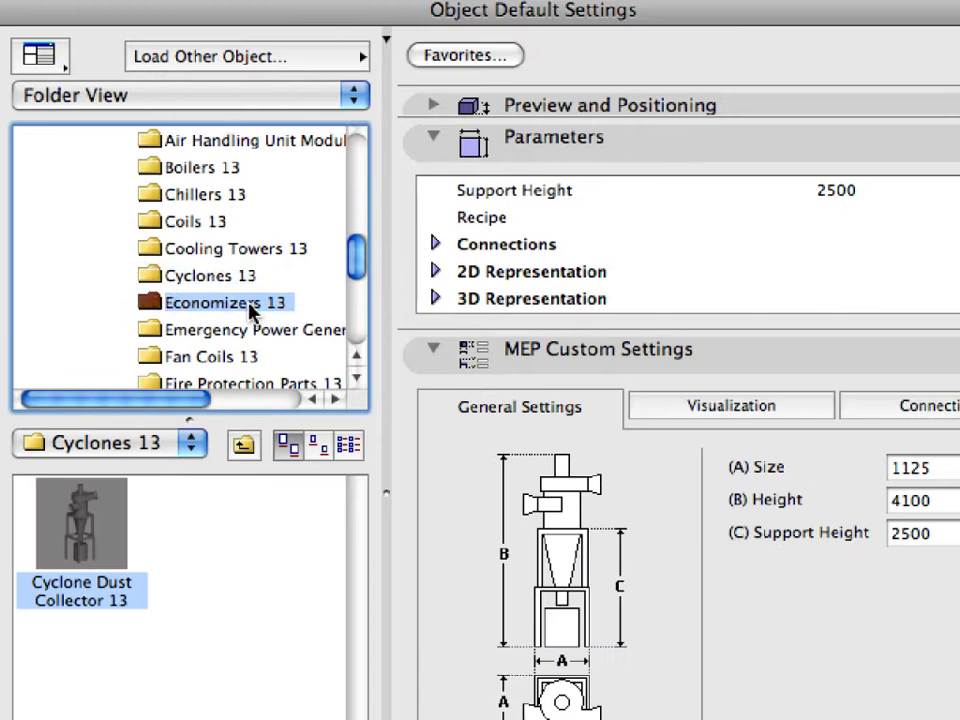
{"action": "scroll", "coordinate": [251, 310], "scroll_direction": "down", "scroll_amount": 4}
{"action": "scroll", "coordinate": [251, 312], "scroll_direction": "down", "scroll_amount": 1}
{"action": "left_click", "coordinate": [251, 303]}
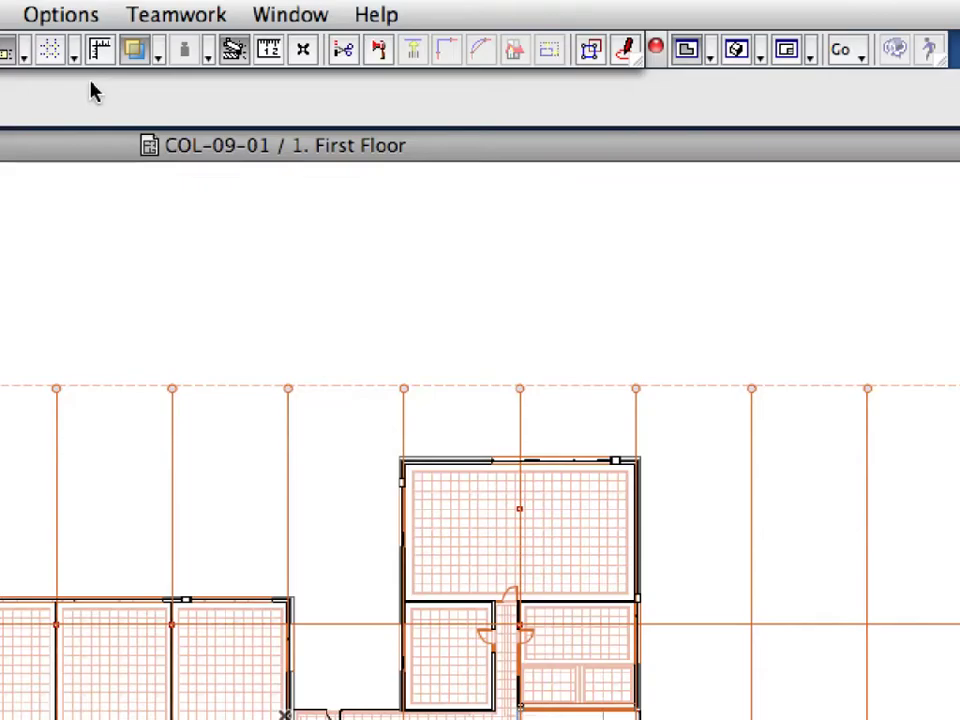
Bring up Options > Work Environment > Work Environment... to list the stored profiles.
{"action": "left_click", "coordinate": [352, 9]}
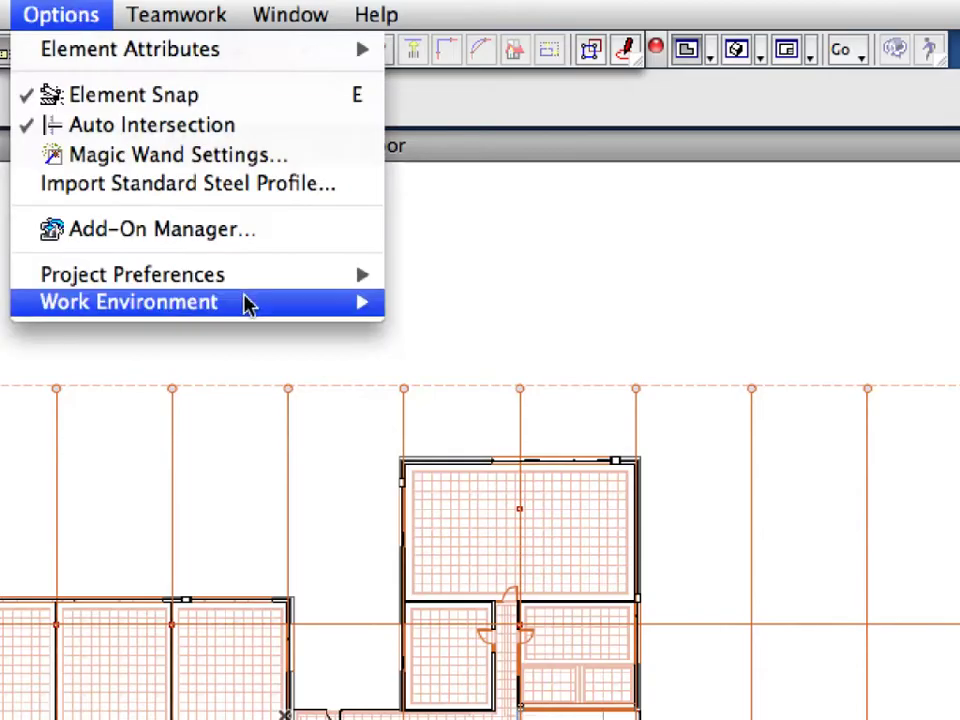
{"action": "mouse_move", "coordinate": [246, 302]}
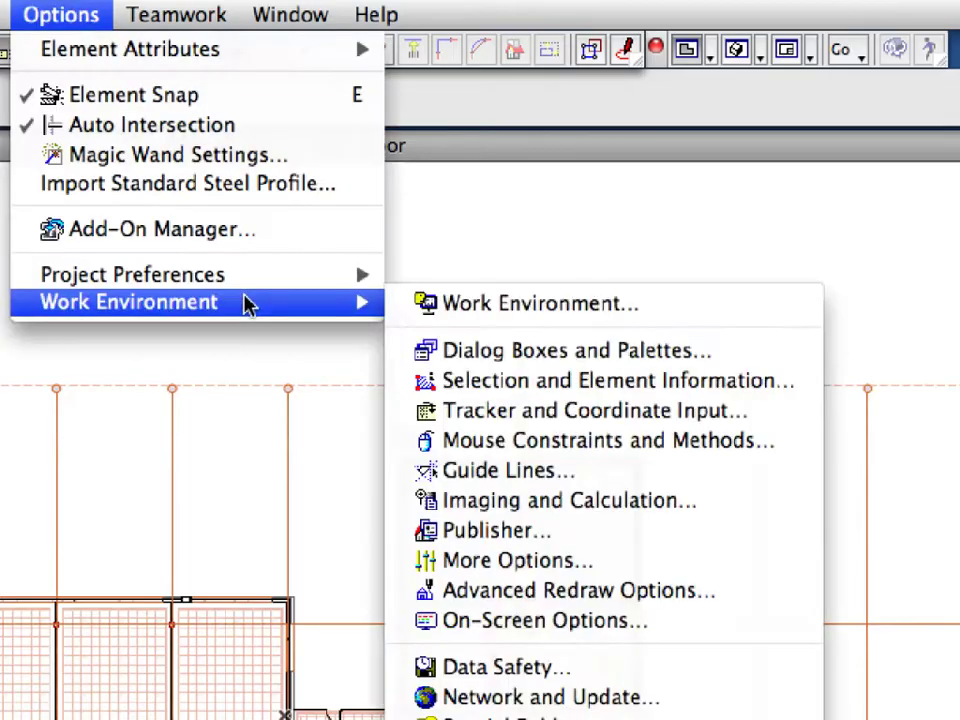
{"action": "left_click", "coordinate": [725, 306]}
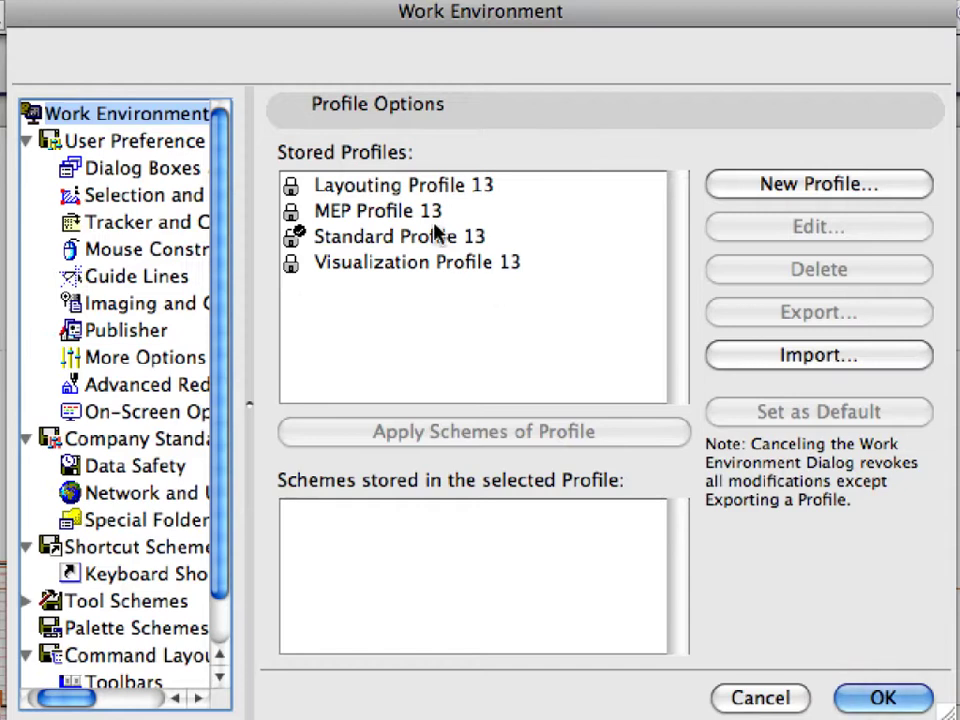
Select MEP Profile 13 and confirm applying its schemes.
{"action": "left_click", "coordinate": [386, 210]}
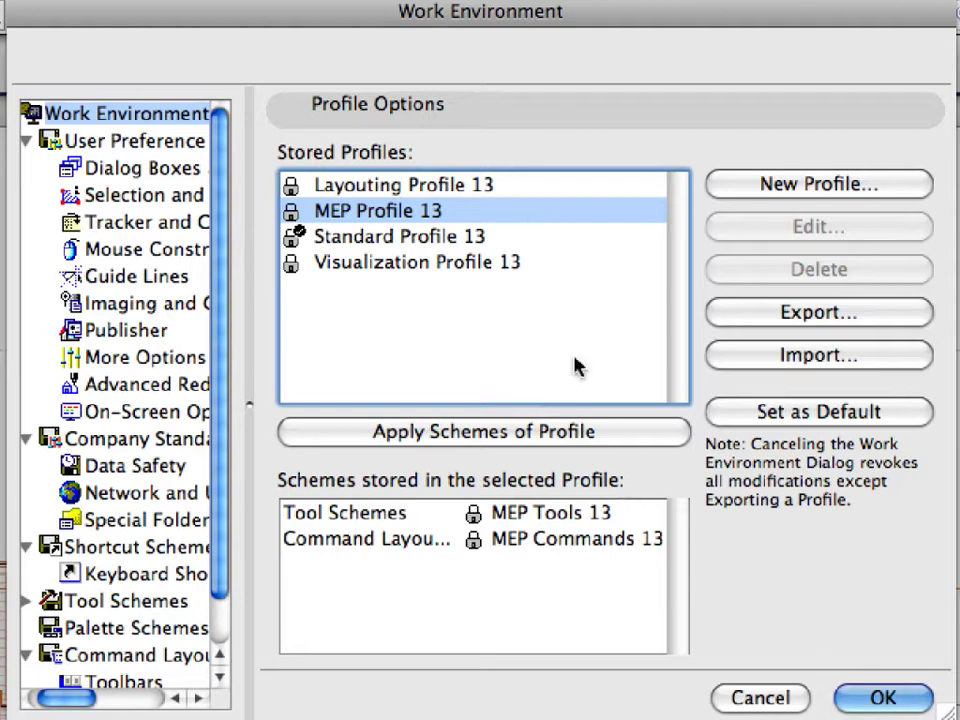
{"action": "left_click", "coordinate": [620, 440]}
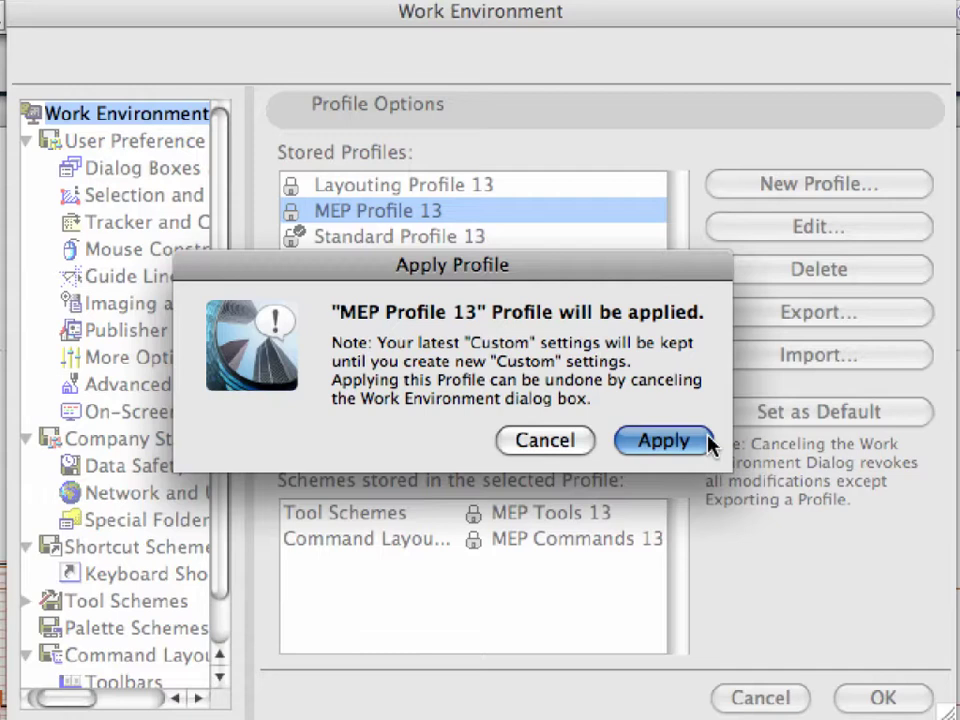
{"action": "left_click", "coordinate": [707, 438]}
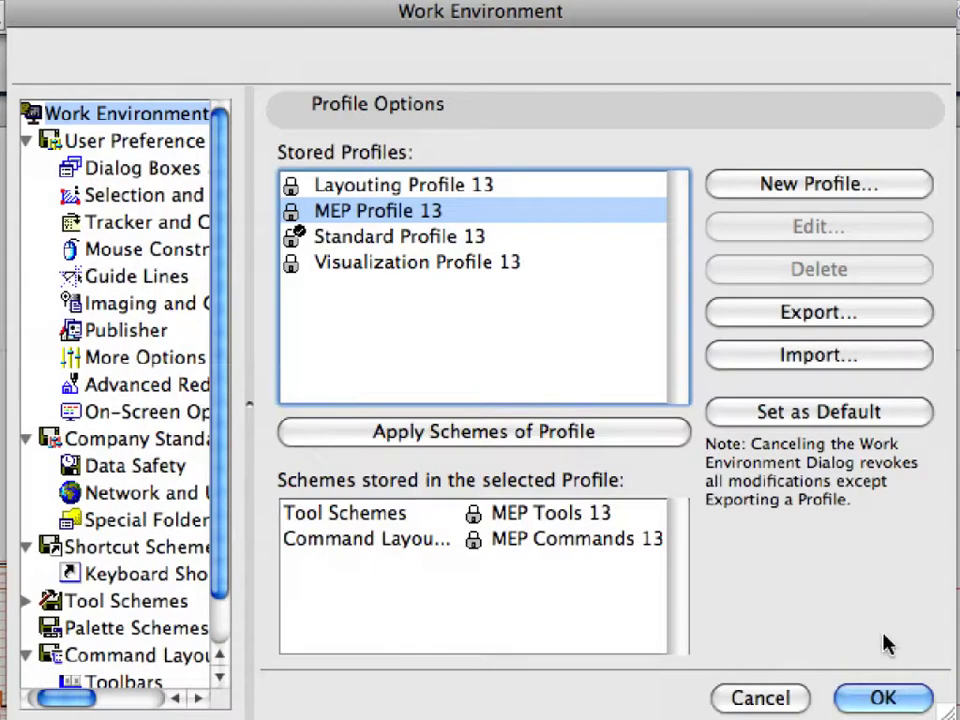
Accept the work environment, then review the Ductwork and Pipework tools, leaving Cabling expanded.
{"action": "left_click", "coordinate": [906, 698]}
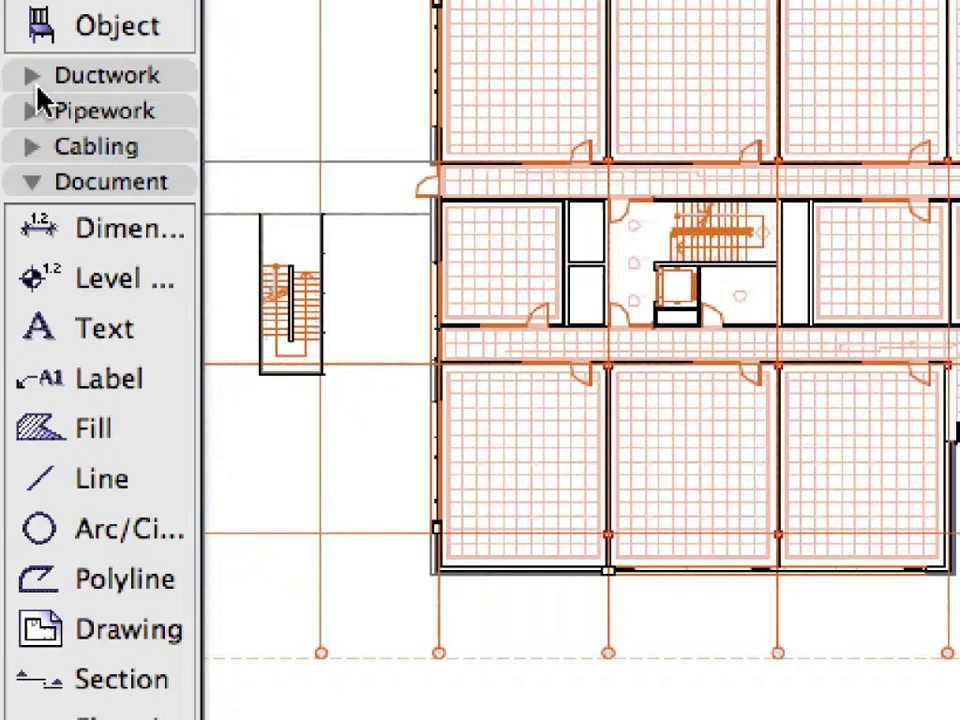
{"action": "left_click", "coordinate": [13, 361]}
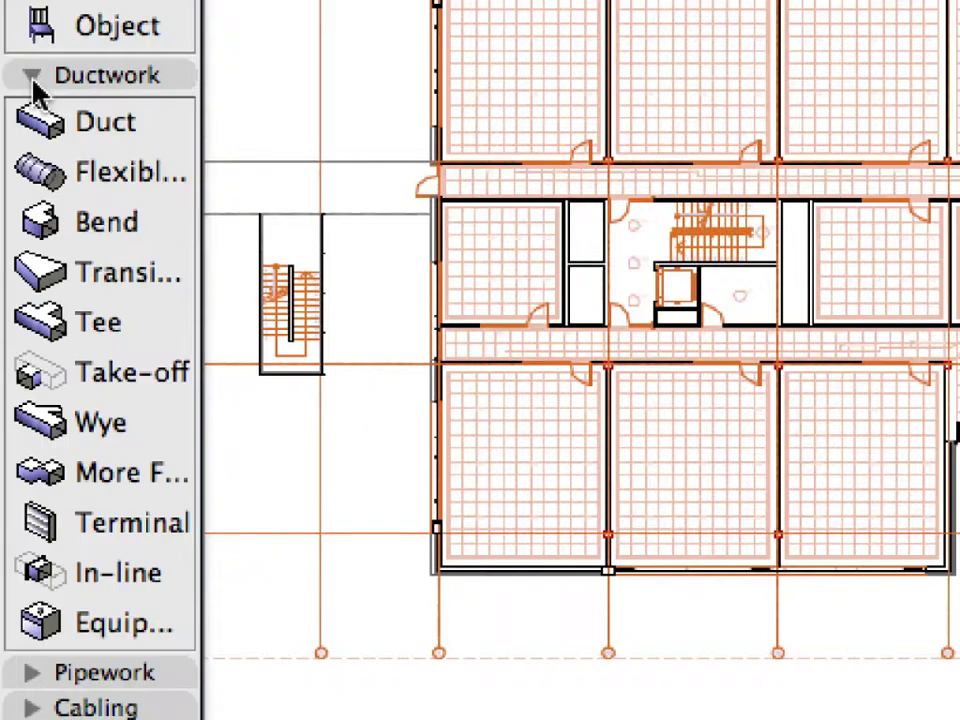
{"action": "left_click", "coordinate": [32, 78]}
{"action": "left_click", "coordinate": [32, 111]}
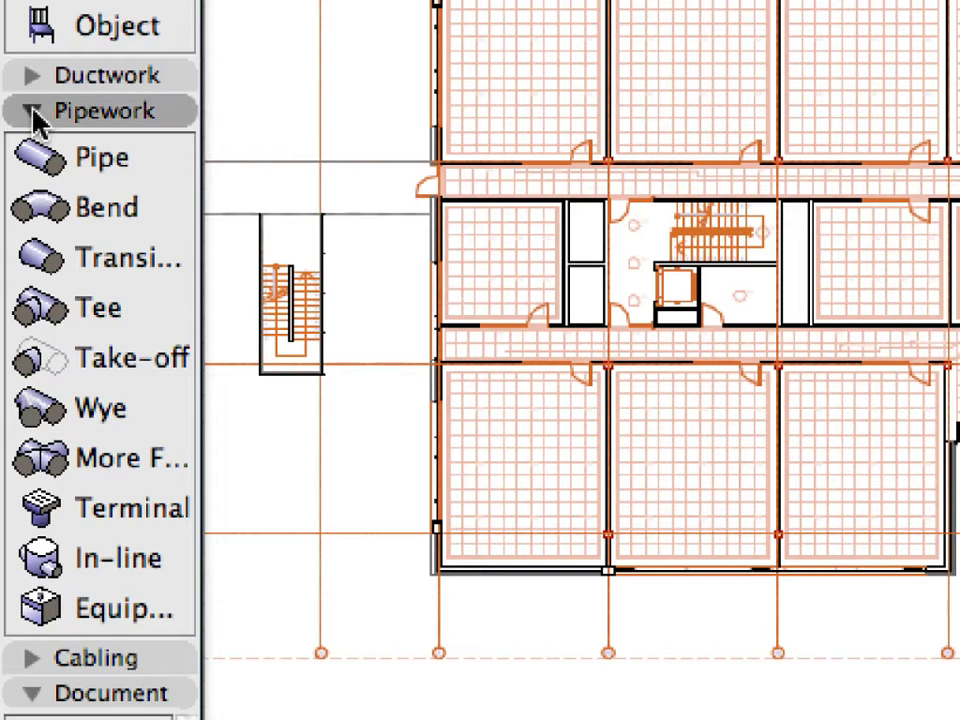
{"action": "left_click", "coordinate": [33, 117]}
{"action": "left_click", "coordinate": [34, 146]}
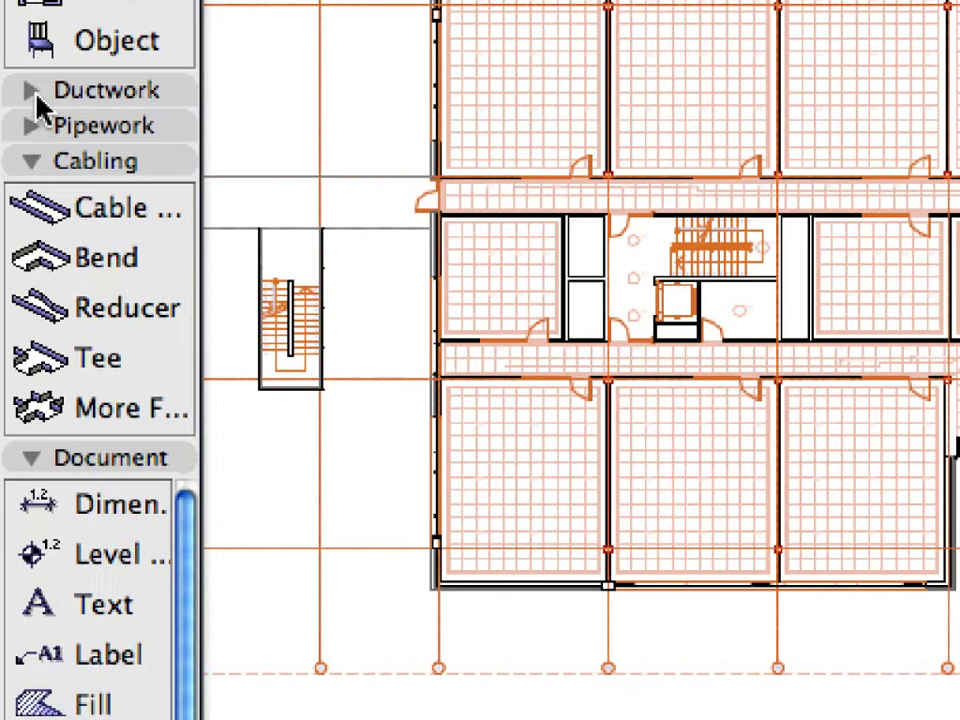
{"action": "left_click", "coordinate": [33, 92]}
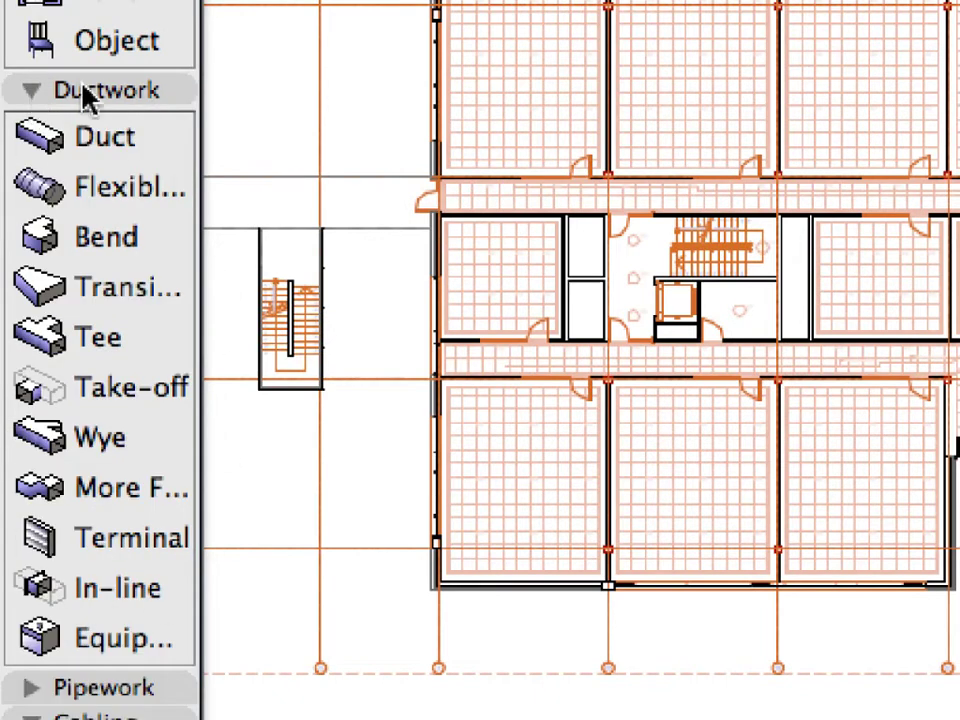
{"action": "left_click", "coordinate": [30, 95]}
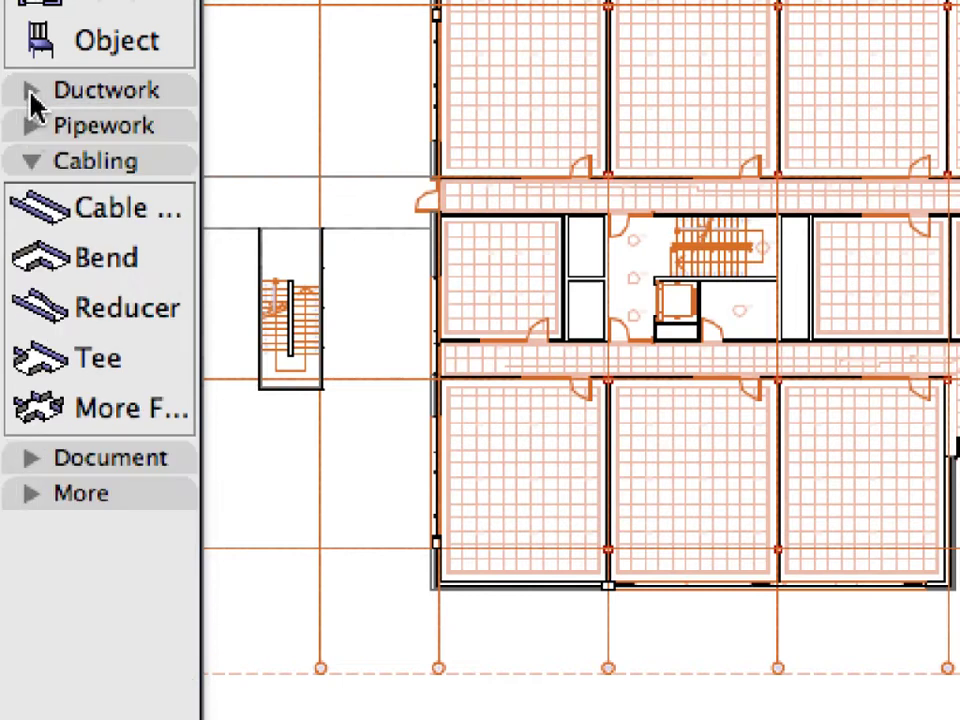
{"action": "left_click", "coordinate": [33, 130]}
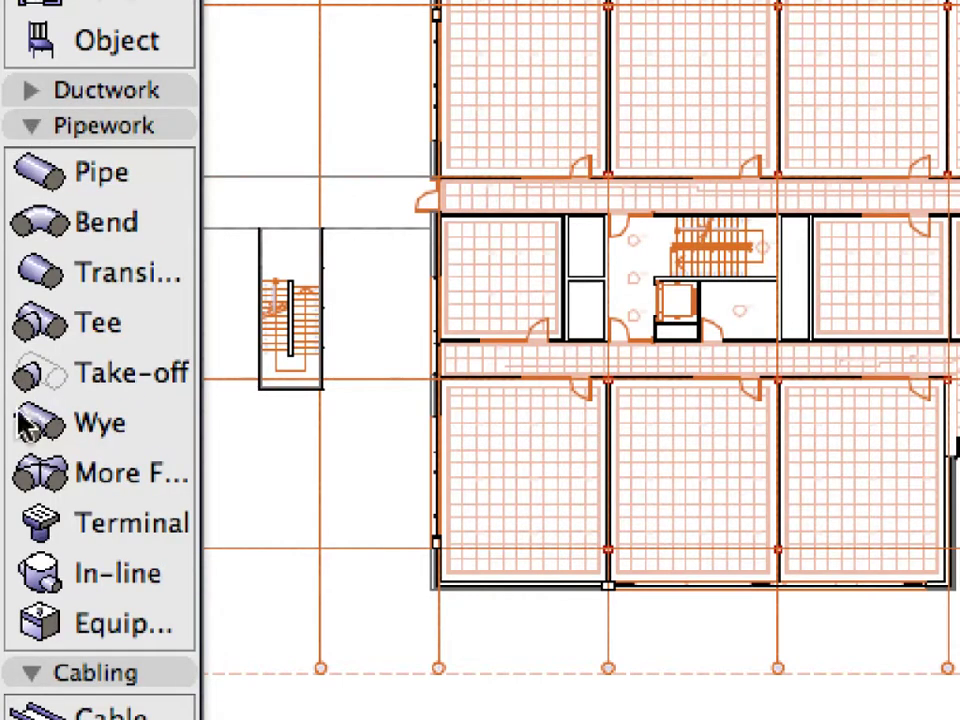
{"action": "left_click", "coordinate": [33, 131]}
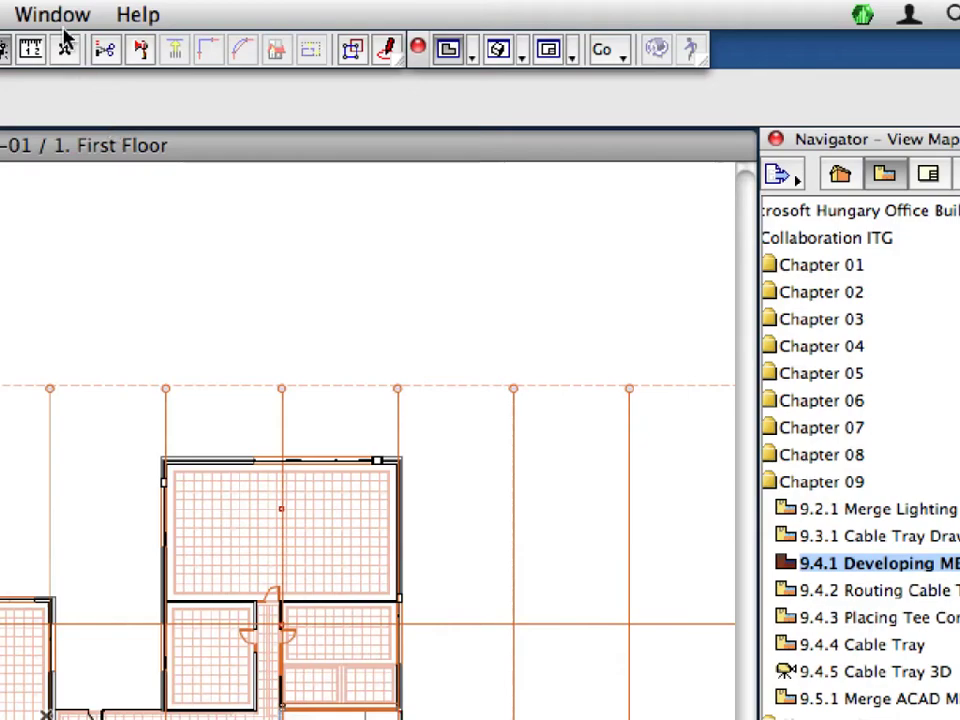
Show the MEP Toolbar from Window > Toolbars and open the MEP Systems dialog.
{"action": "left_click", "coordinate": [58, 20]}
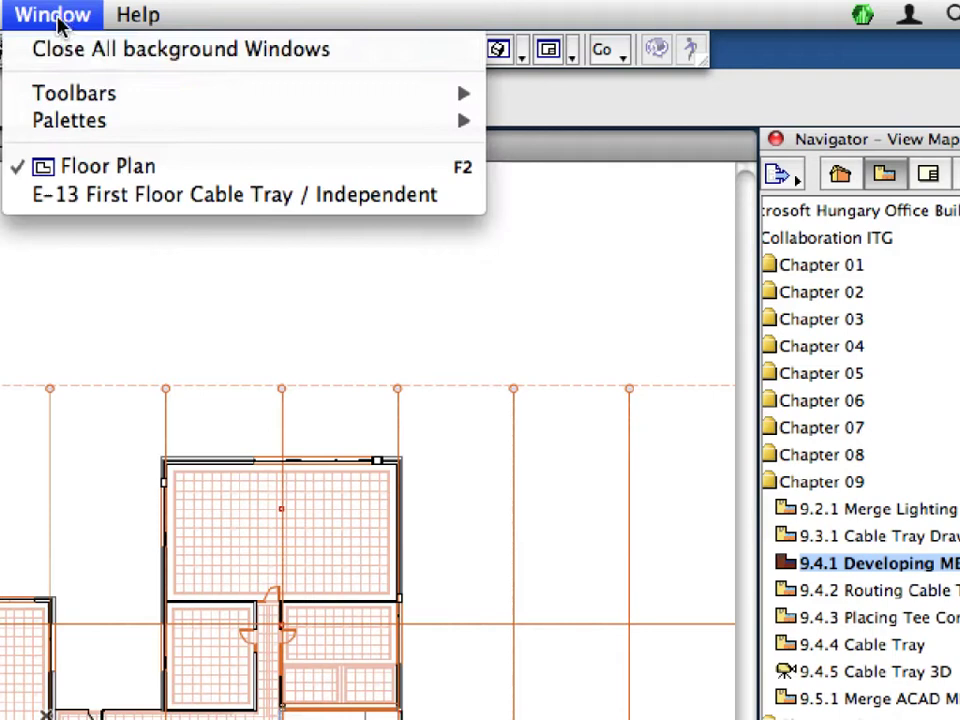
{"action": "mouse_move", "coordinate": [239, 87]}
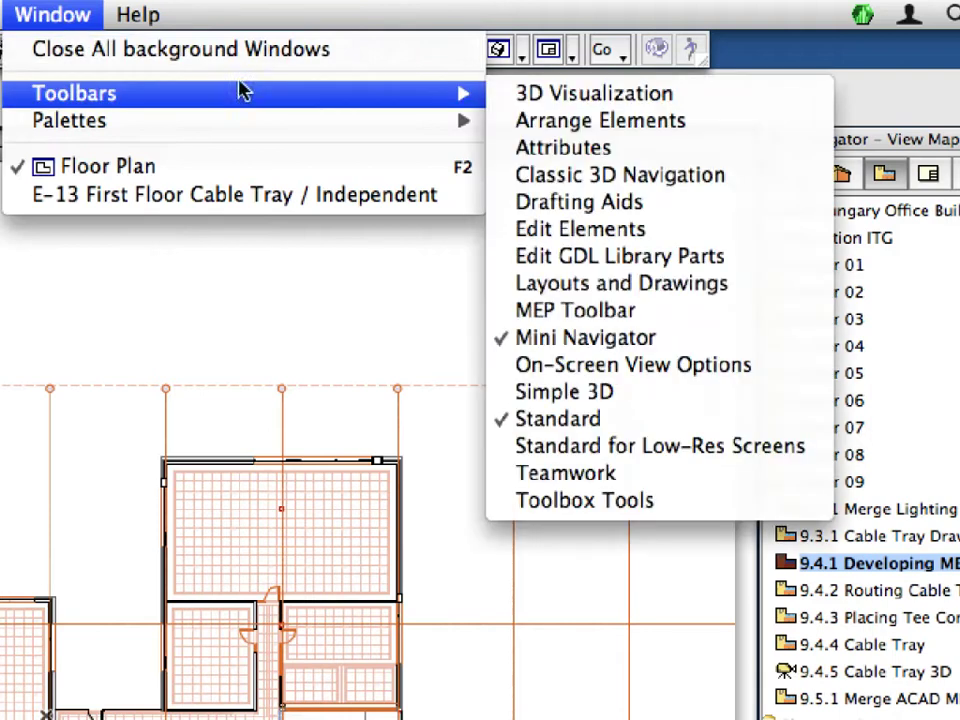
{"action": "left_click", "coordinate": [700, 320]}
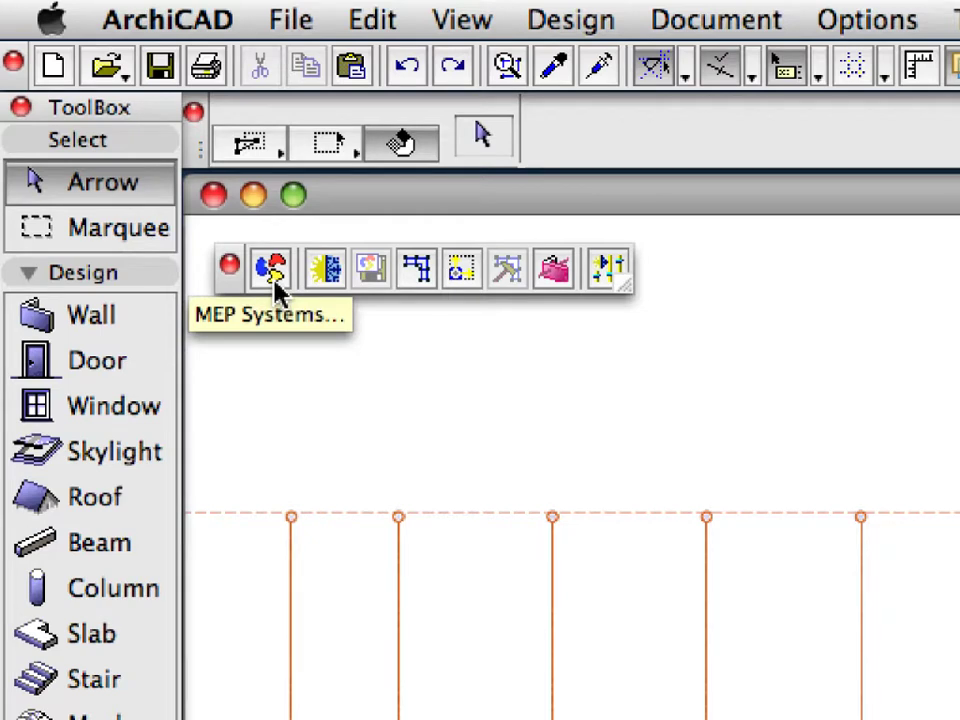
{"action": "left_click", "coordinate": [273, 279]}
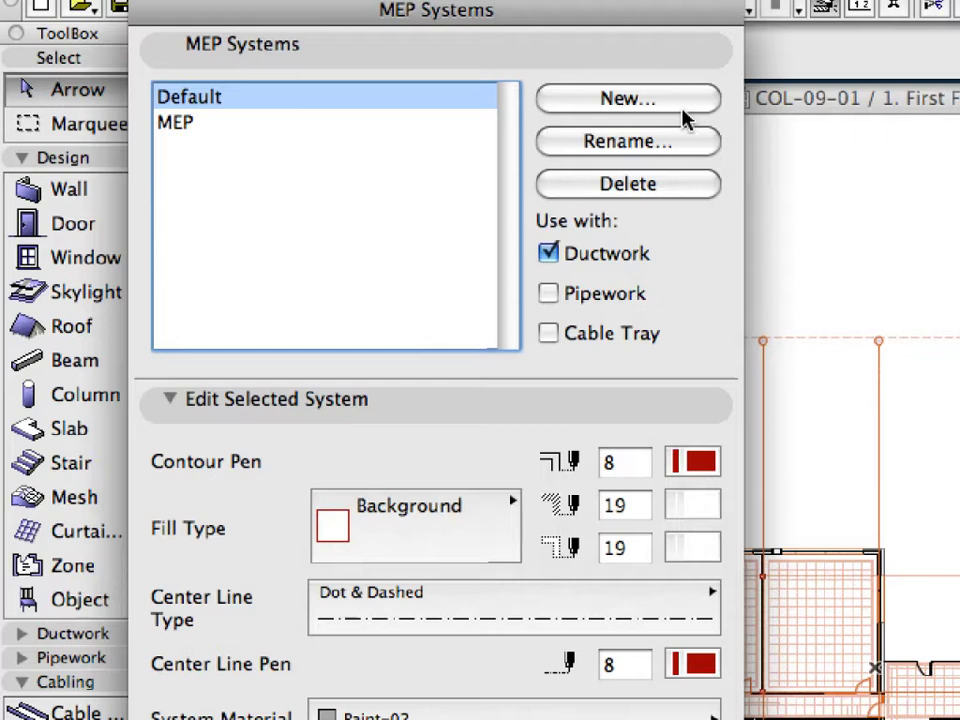
Create a new 'Cable Tray' MEP system used with Cable Tray only, not Ductwork.
{"action": "left_click", "coordinate": [682, 110]}
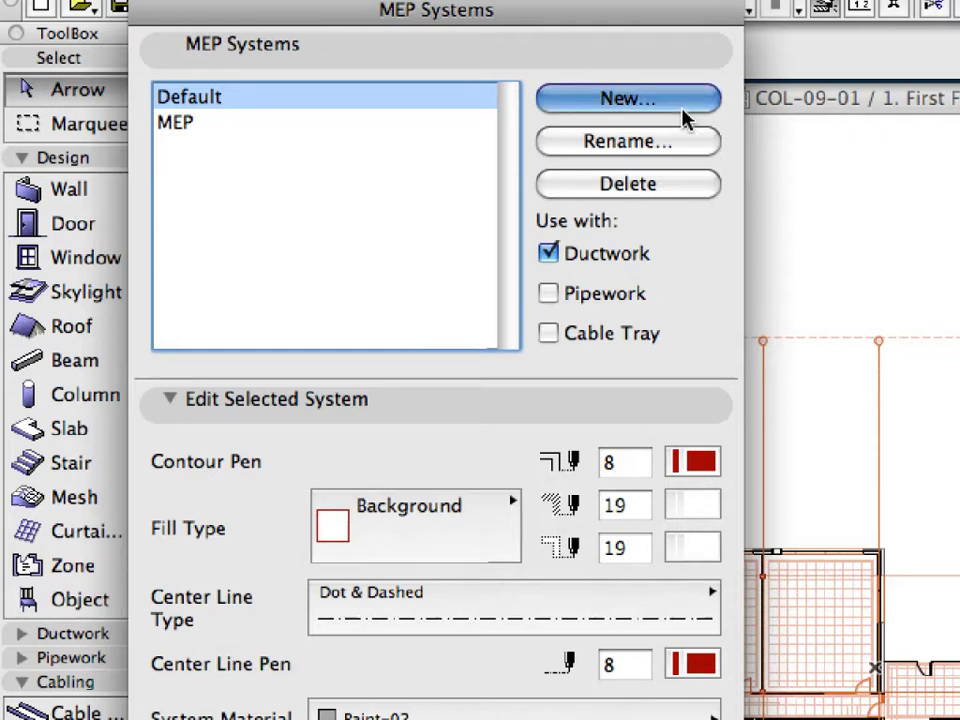
{"action": "left_click", "coordinate": [684, 112]}
{"action": "type", "text": "Cable Tray"}
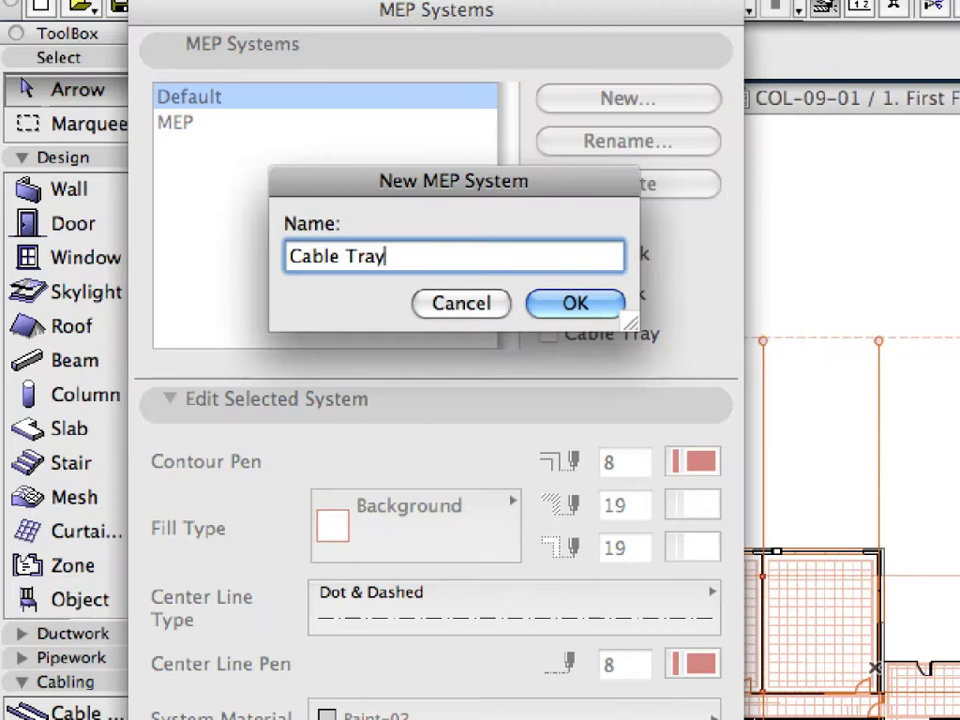
{"action": "left_click", "coordinate": [611, 303]}
{"action": "left_click", "coordinate": [625, 332]}
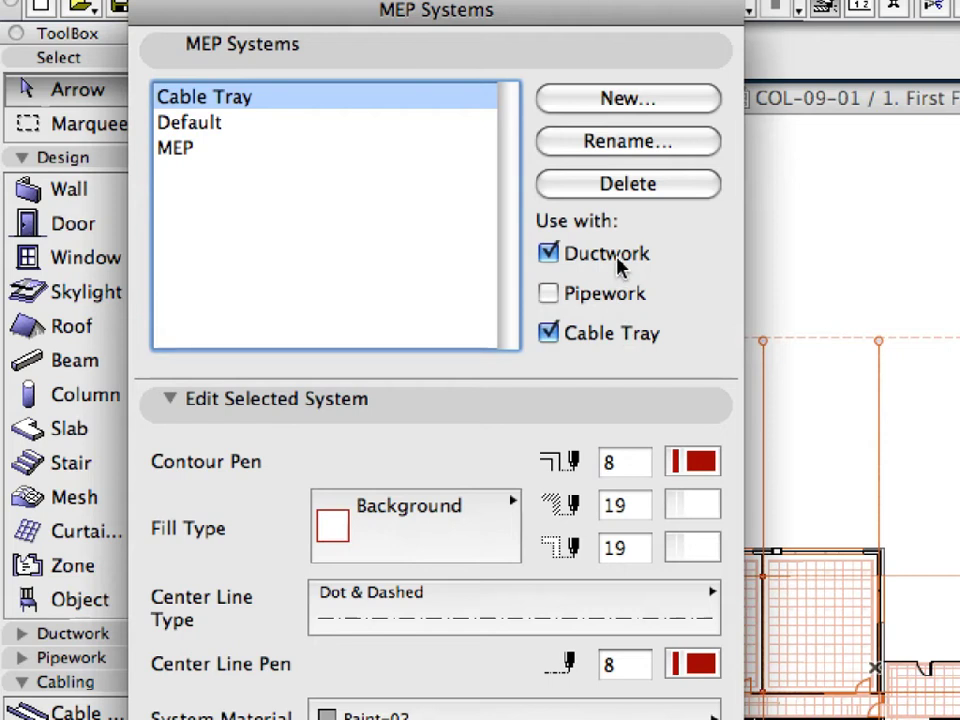
{"action": "left_click", "coordinate": [612, 256]}
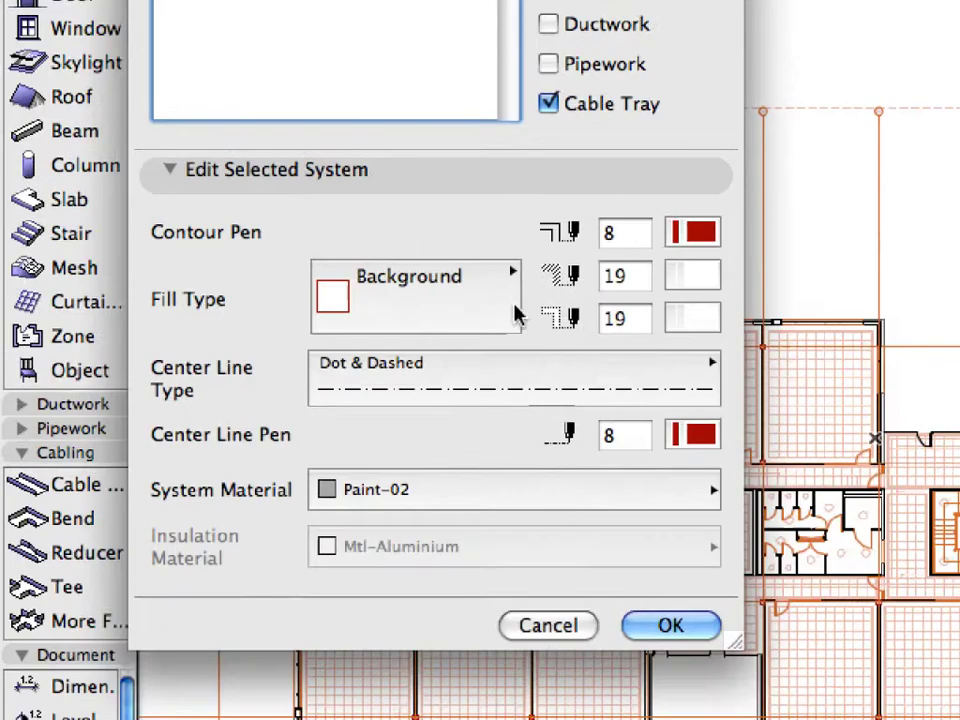
Give the system a 25 % fill with pen 46 contour and fill and background pen -1.
{"action": "left_click", "coordinate": [512, 537]}
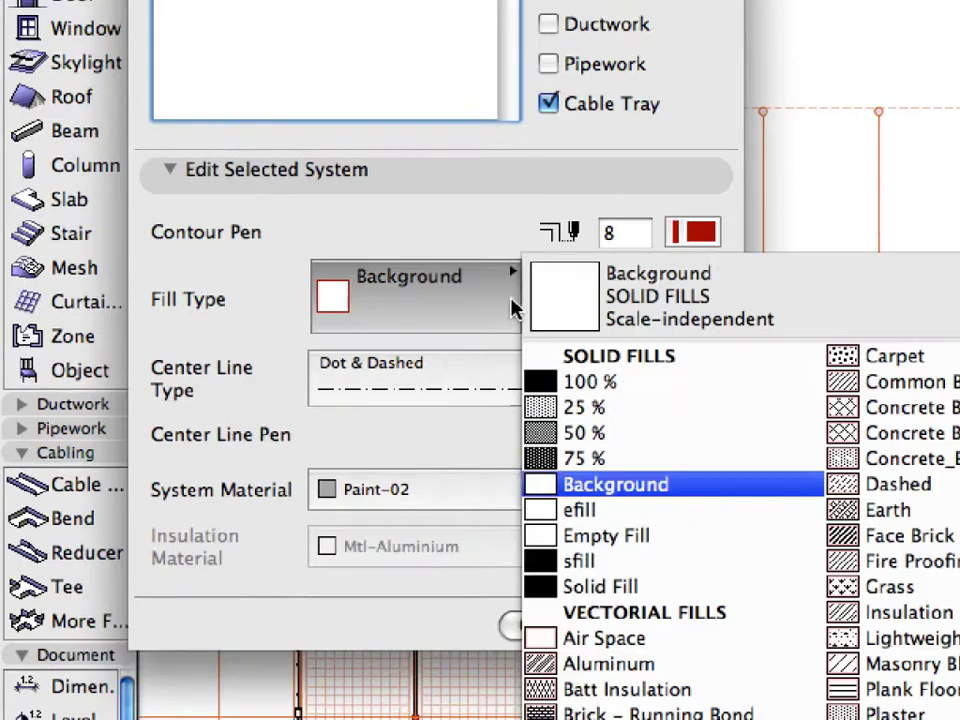
{"action": "left_click", "coordinate": [633, 413]}
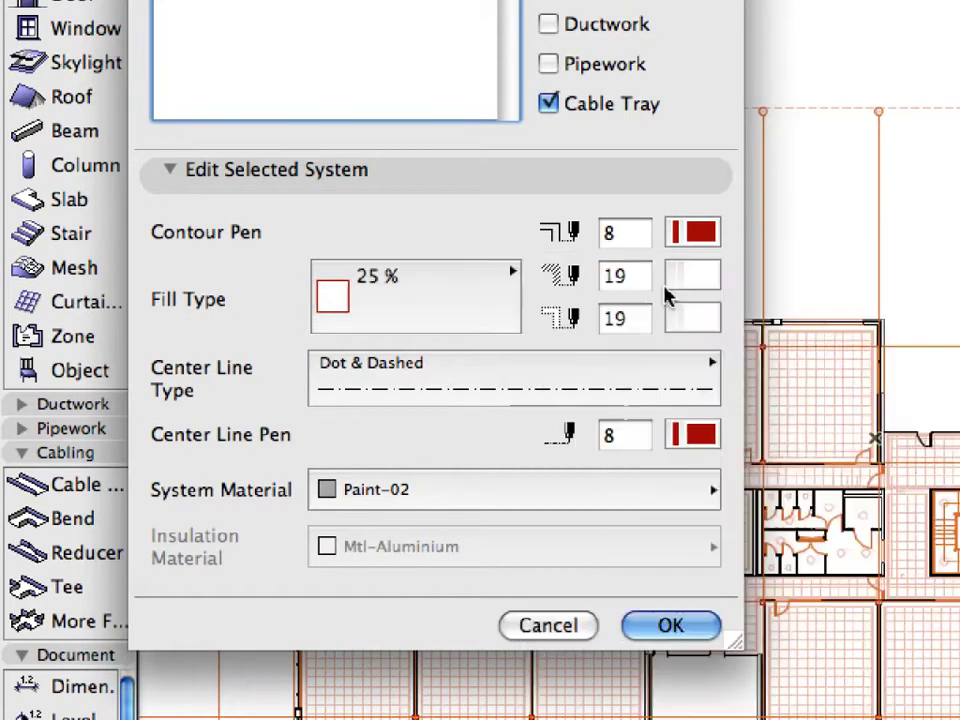
{"action": "left_click", "coordinate": [697, 232]}
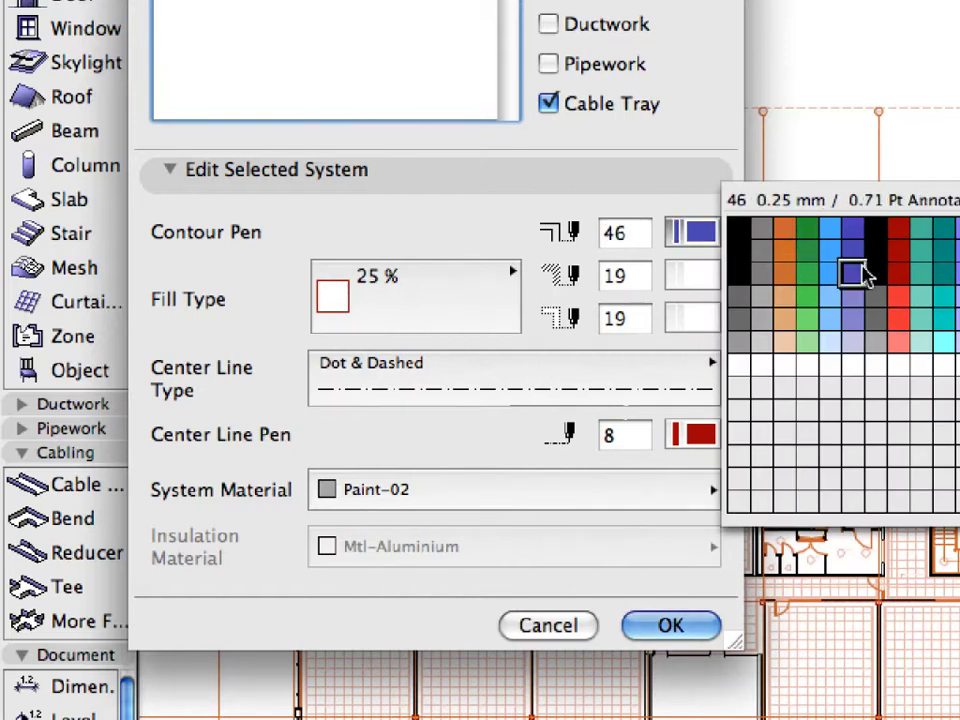
{"action": "left_click", "coordinate": [854, 273]}
{"action": "left_click", "coordinate": [707, 279]}
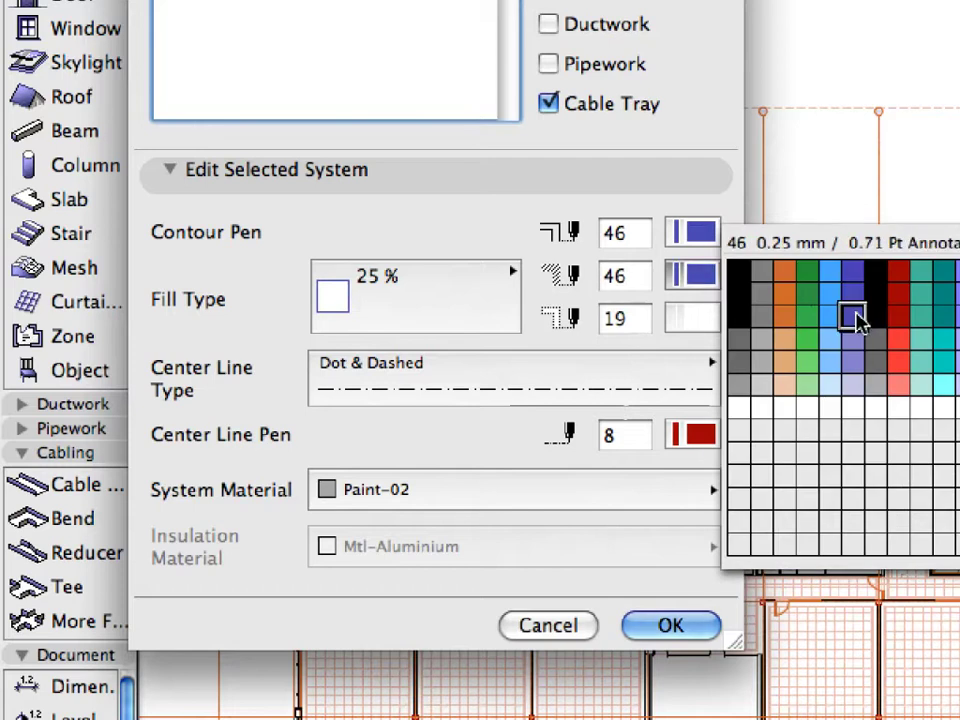
{"action": "left_click", "coordinate": [854, 317]}
{"action": "left_click", "coordinate": [625, 318]}
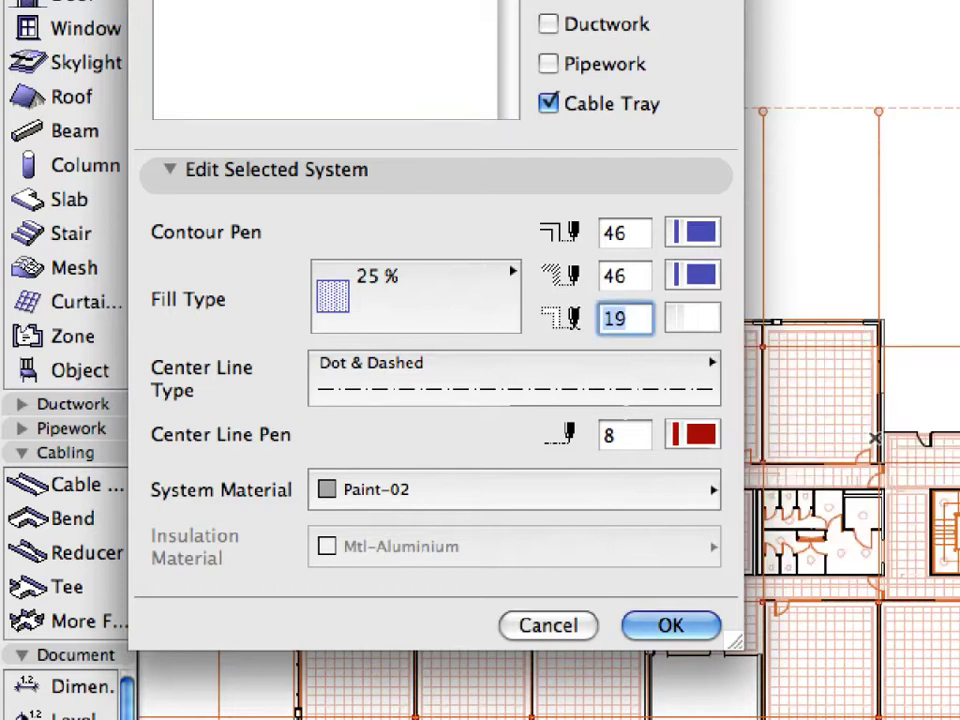
{"action": "type", "text": "-1"}
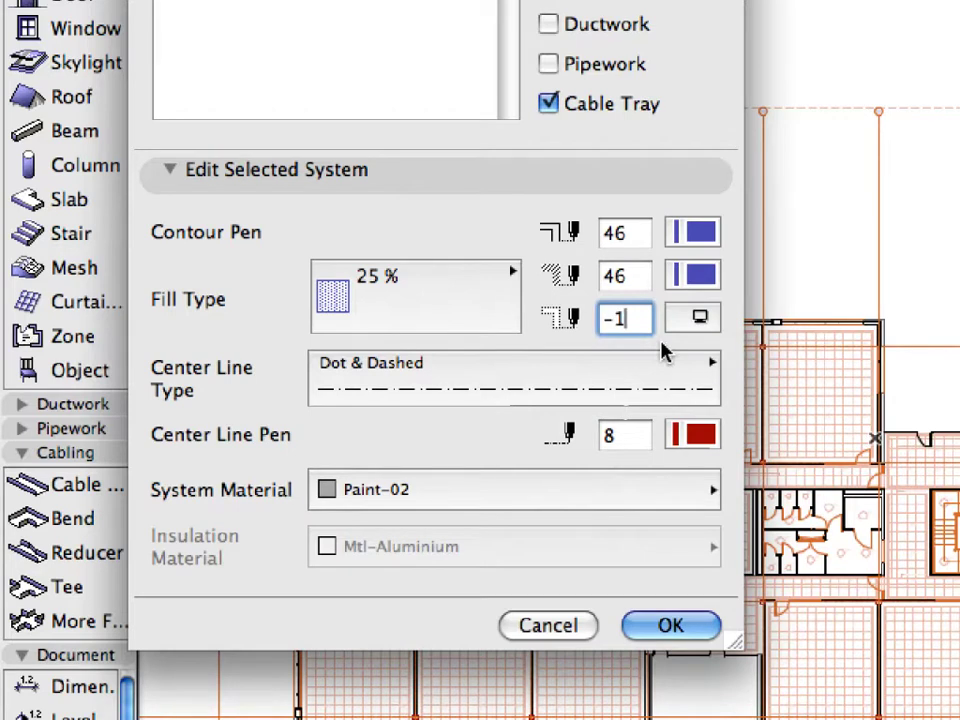
Keep the dot-and-dash centre line with pen 46 and set the material to Paint-18.
{"action": "left_click", "coordinate": [657, 382]}
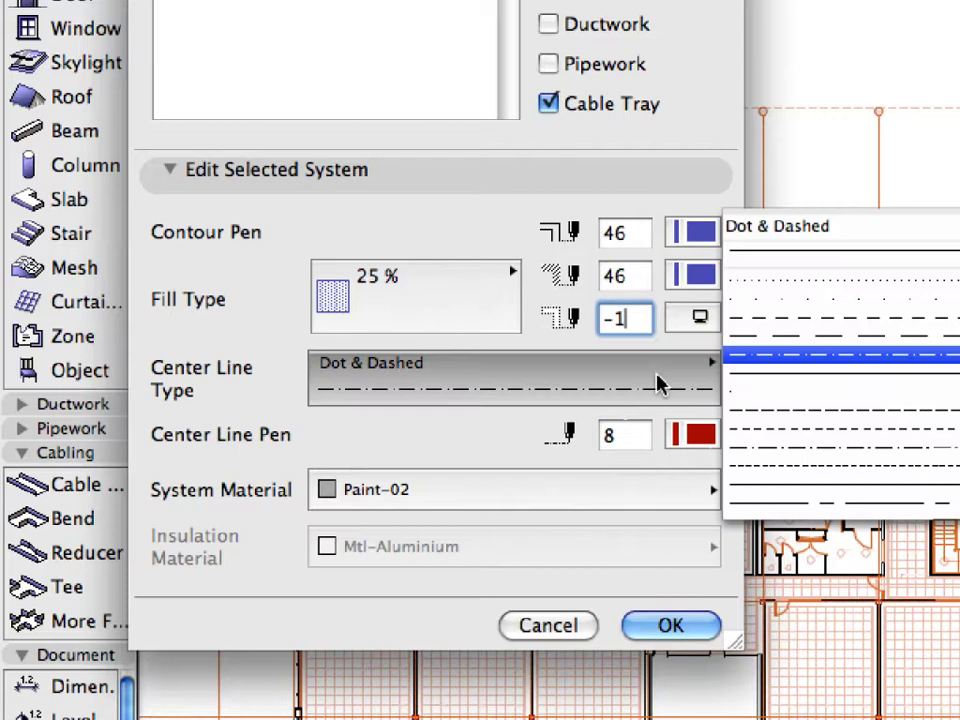
{"action": "left_click", "coordinate": [657, 382]}
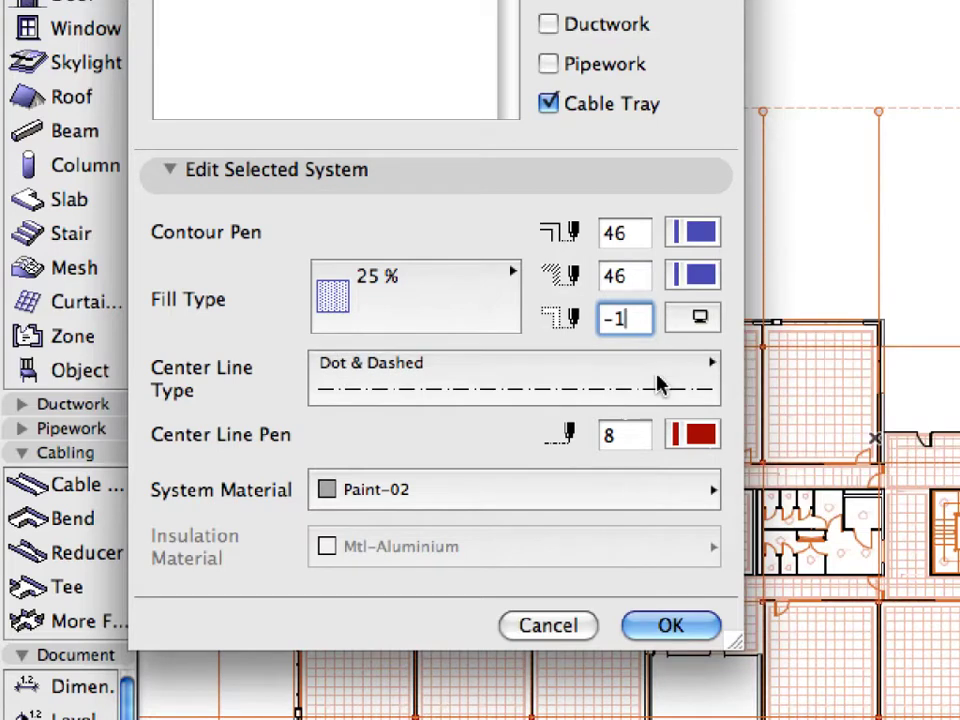
{"action": "left_click", "coordinate": [692, 434]}
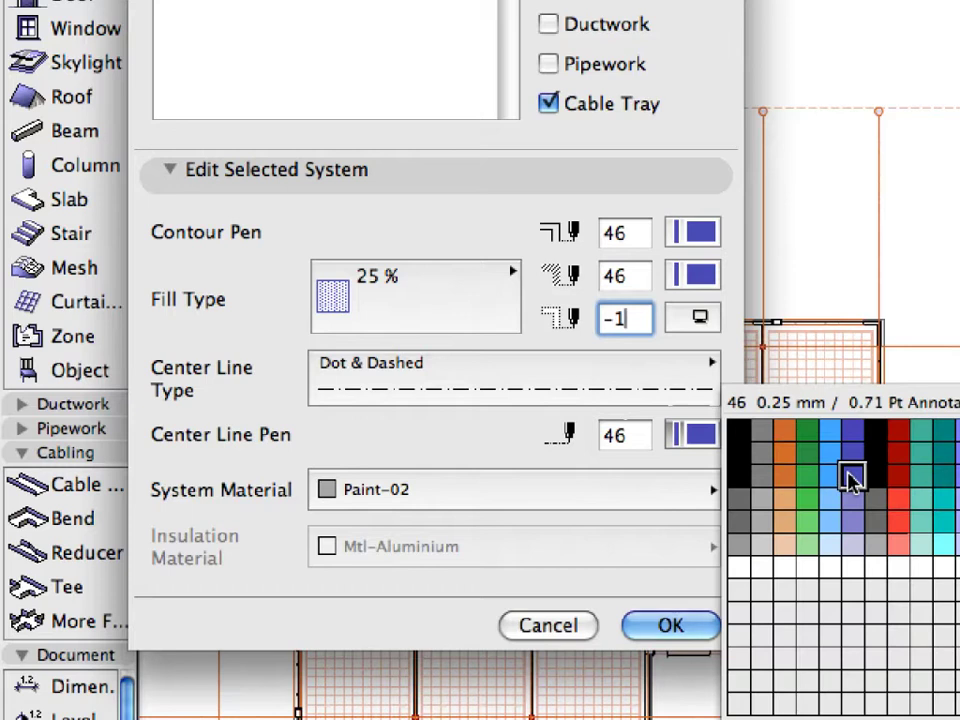
{"action": "left_click", "coordinate": [850, 478]}
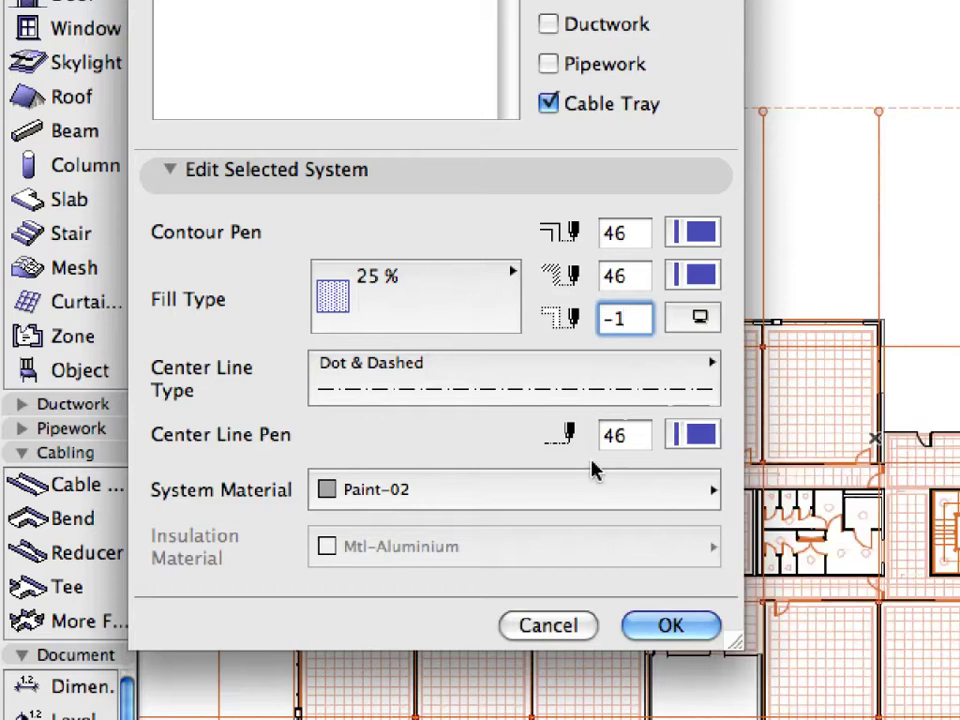
{"action": "left_click", "coordinate": [585, 487]}
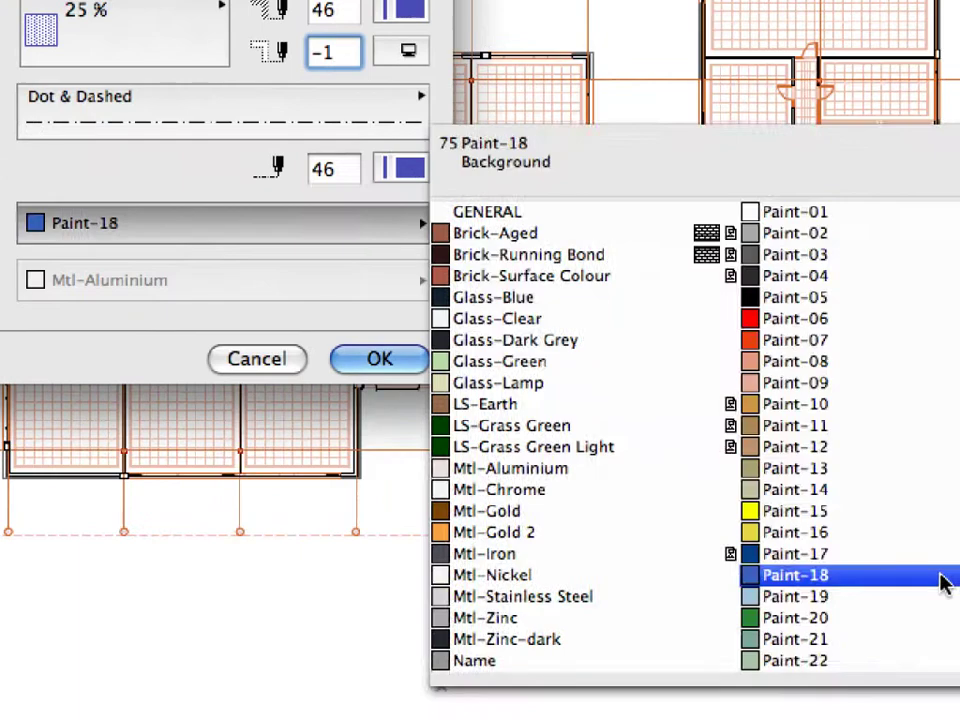
{"action": "left_click", "coordinate": [944, 580]}
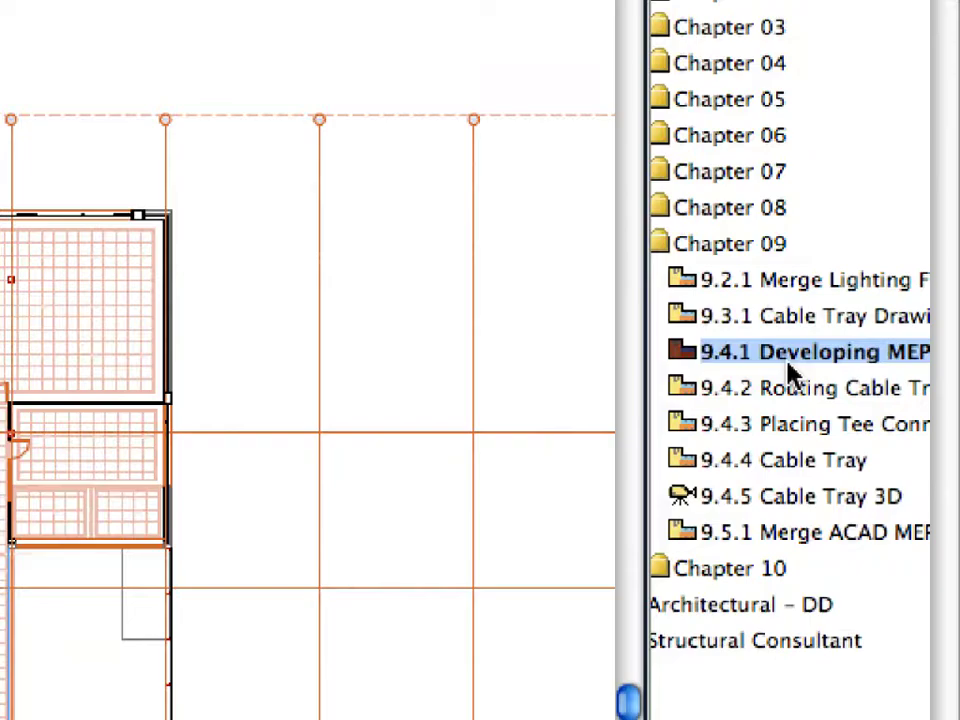
Save the Cable Tray system, switch to the 9.4.2 Routing Cable Tray view, and open MEP Routing.
{"action": "left_click", "coordinate": [670, 651]}
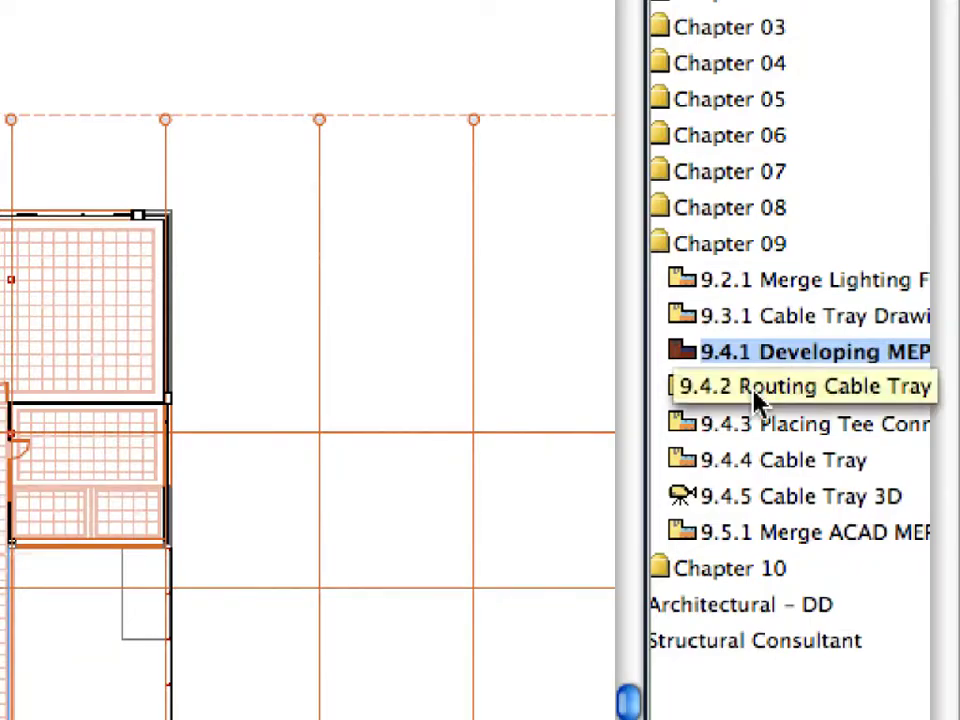
{"action": "double_click", "coordinate": [757, 398]}
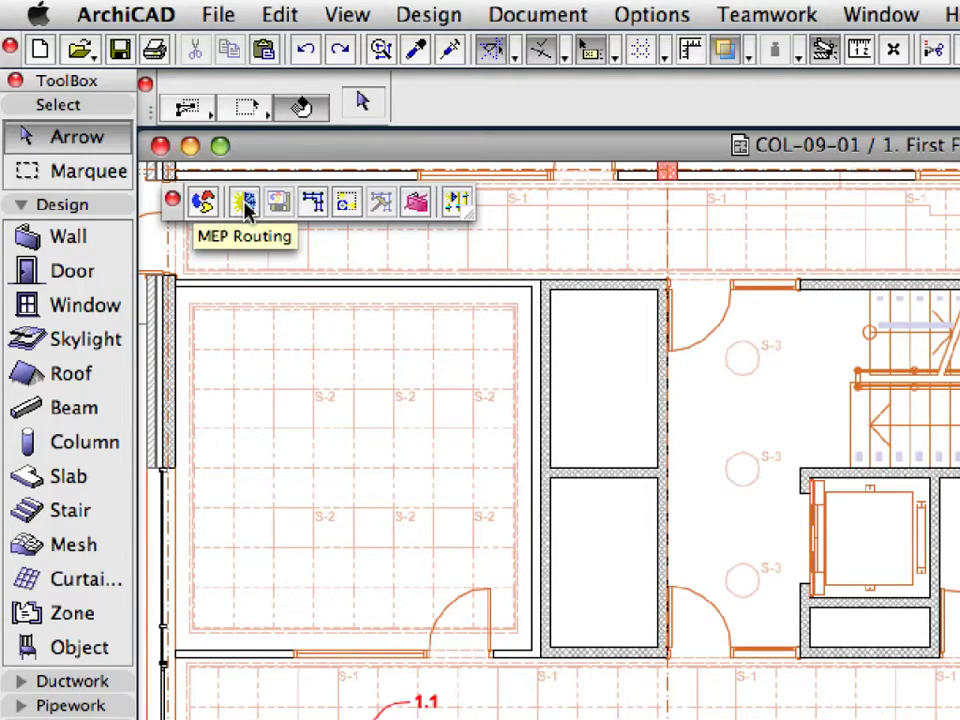
{"action": "left_click", "coordinate": [246, 205]}
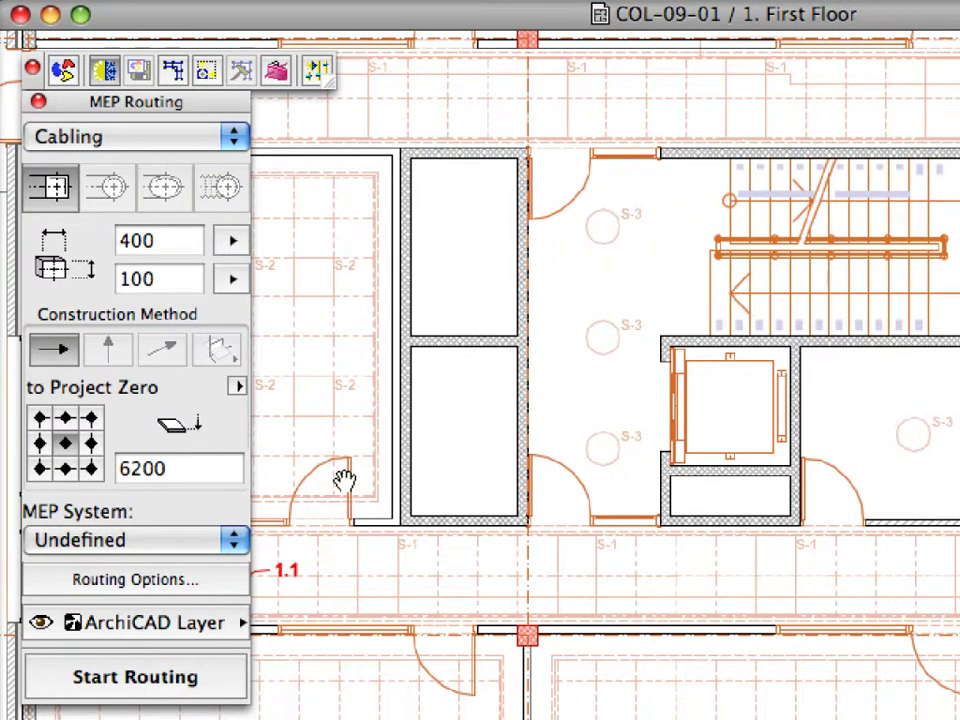
Keep Cabling as routing type and set the tray size to 300 × 60 mm.
{"action": "middle_click_drag", "start_coordinate": [343, 480], "coordinate": [429, 476]}
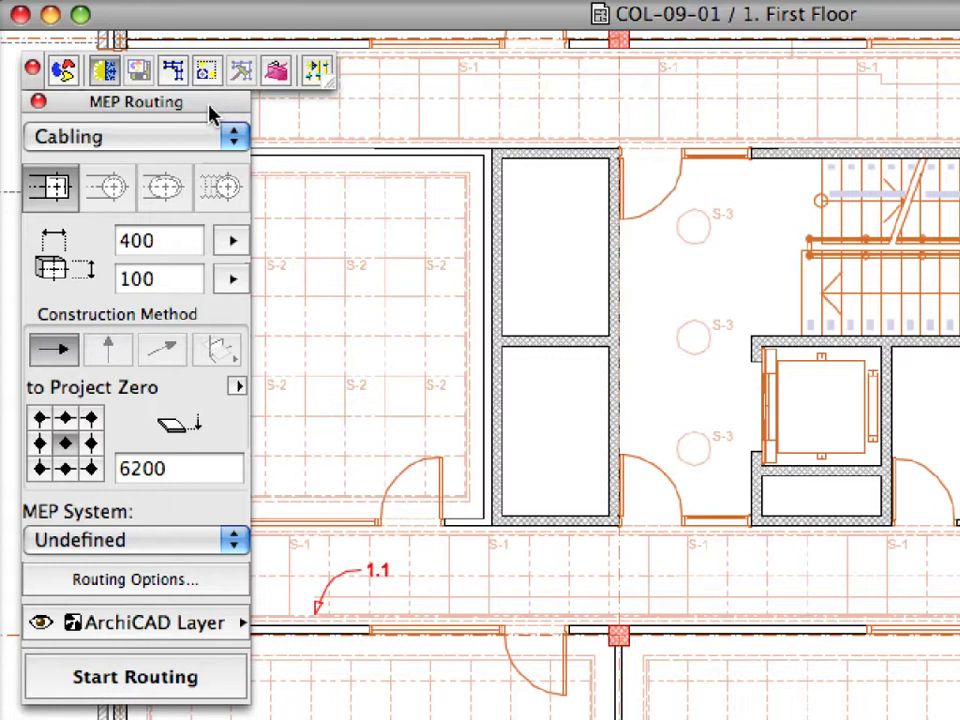
{"action": "left_click", "coordinate": [233, 136]}
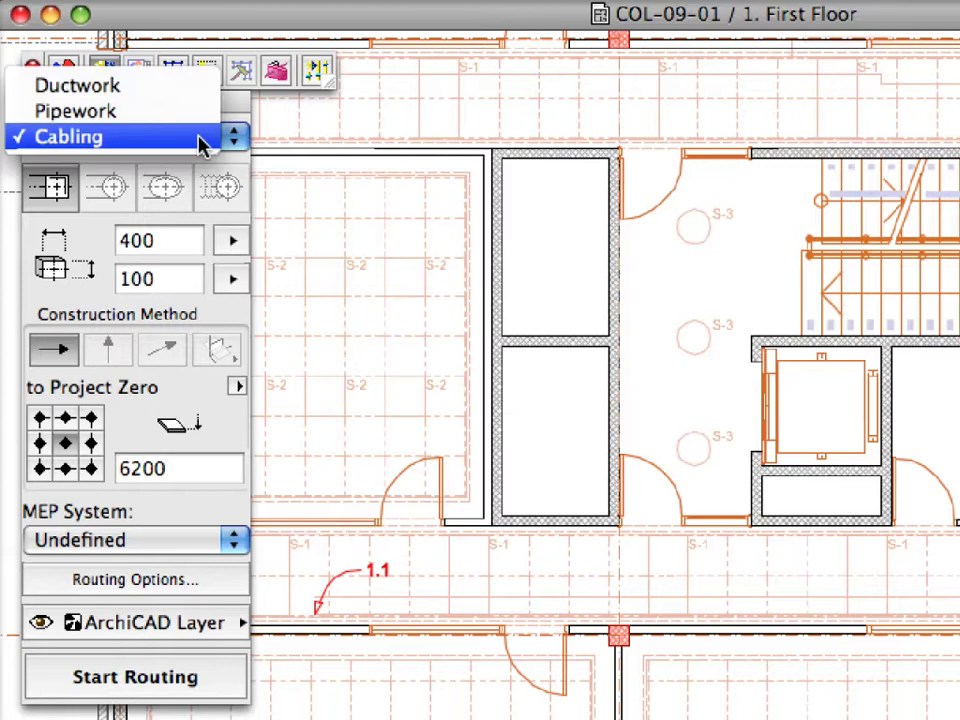
{"action": "left_click", "coordinate": [200, 137]}
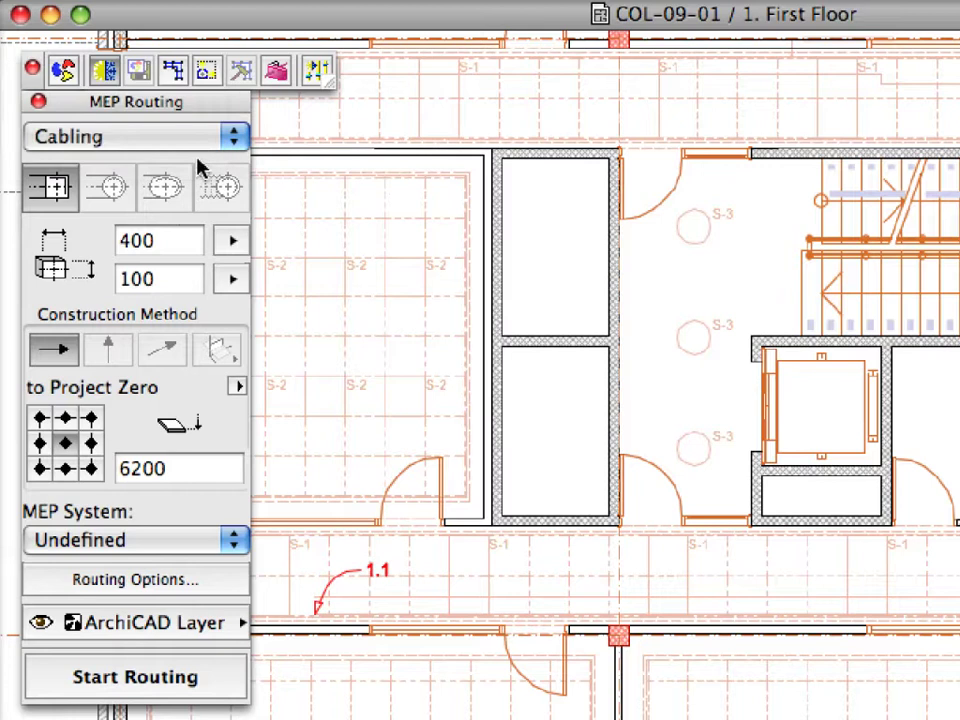
{"action": "double_click", "coordinate": [183, 238]}
{"action": "type", "text": "300"}
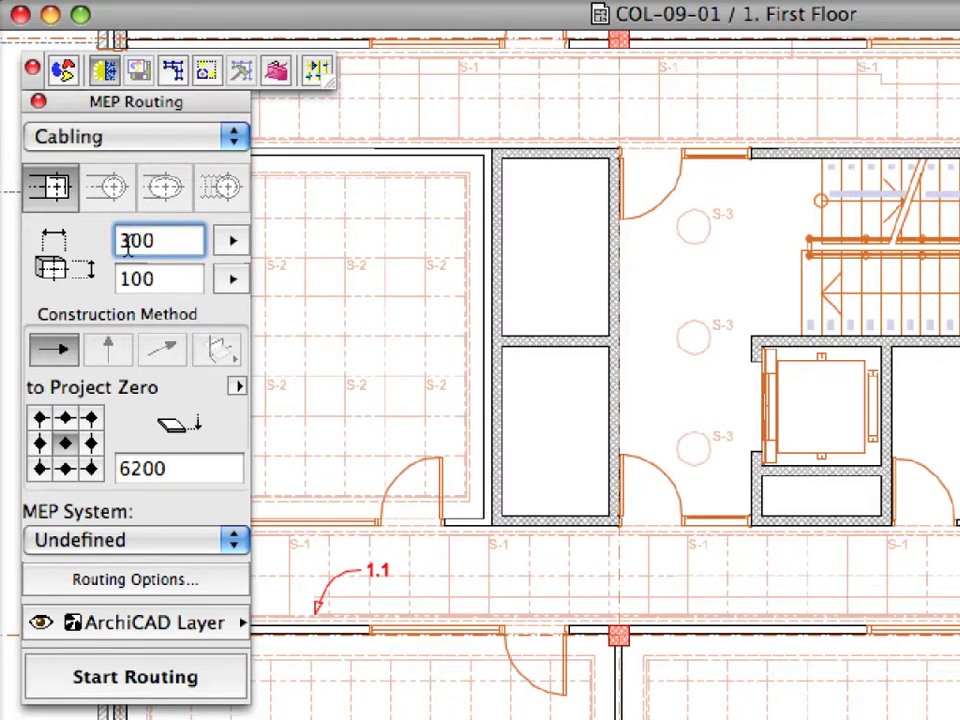
{"action": "key", "text": "Tab"}
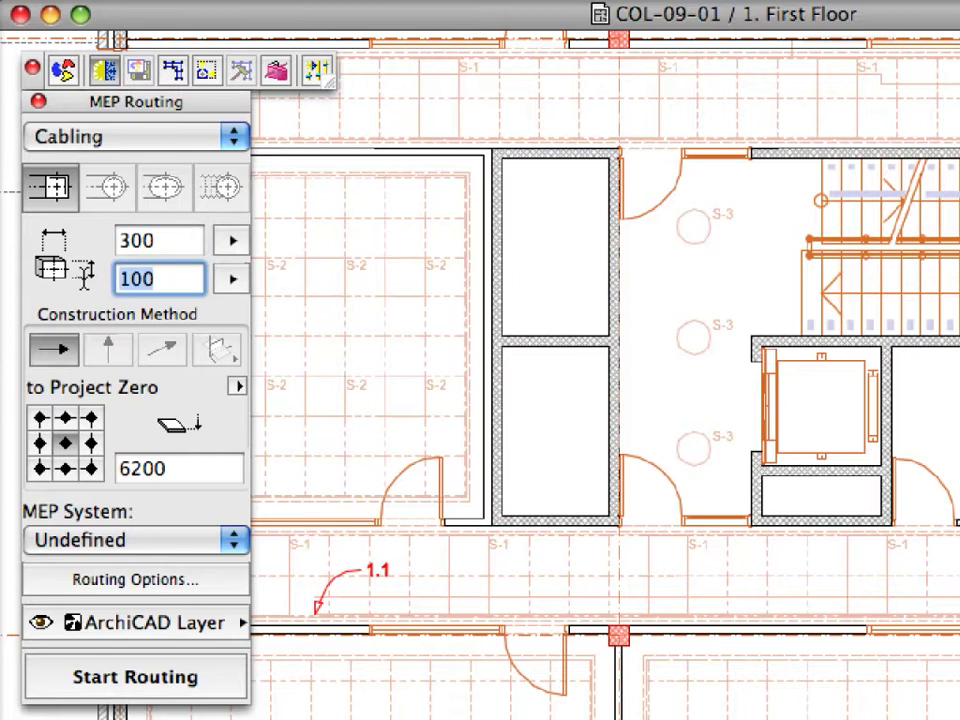
{"action": "type", "text": "60"}
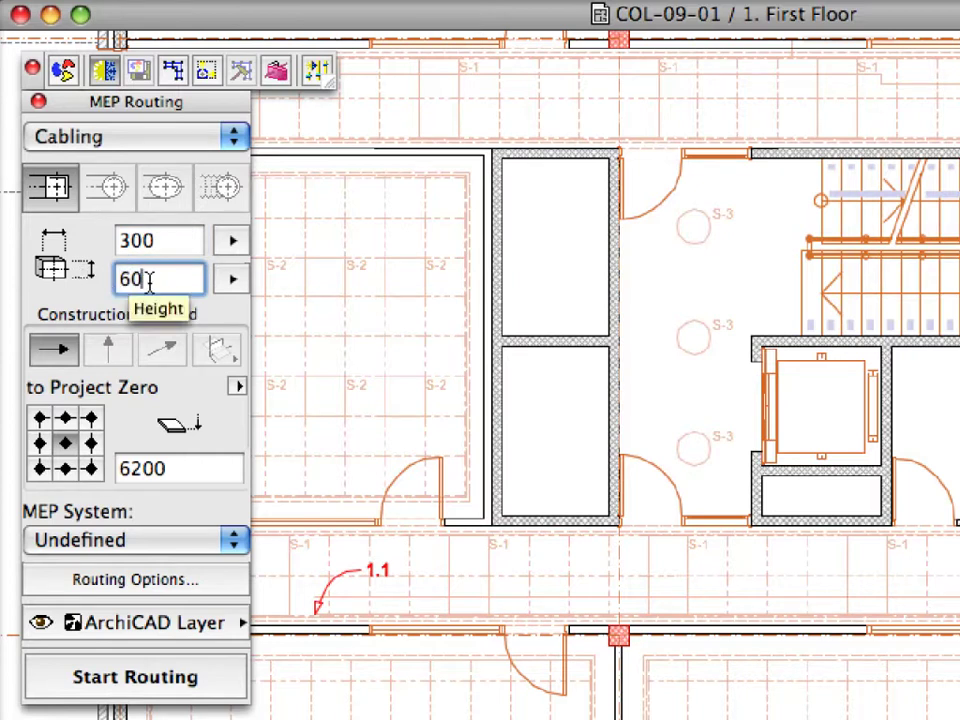
{"action": "key", "text": "Return"}
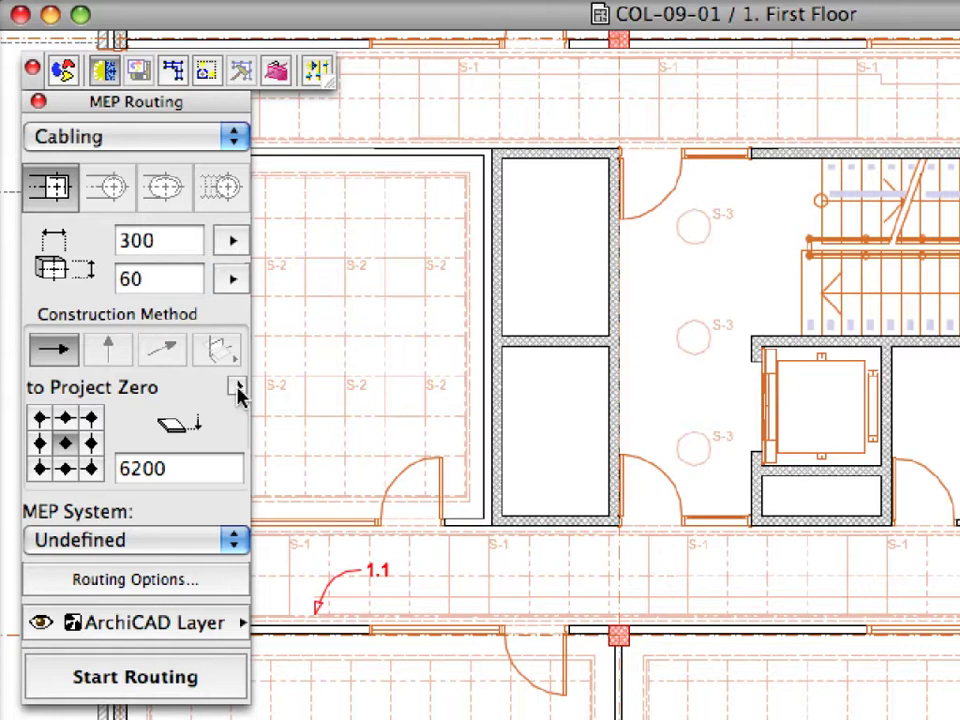
Set the tray elevation to 2900 mm from the Current Story, anchored bottom-right.
{"action": "left_click", "coordinate": [238, 388]}
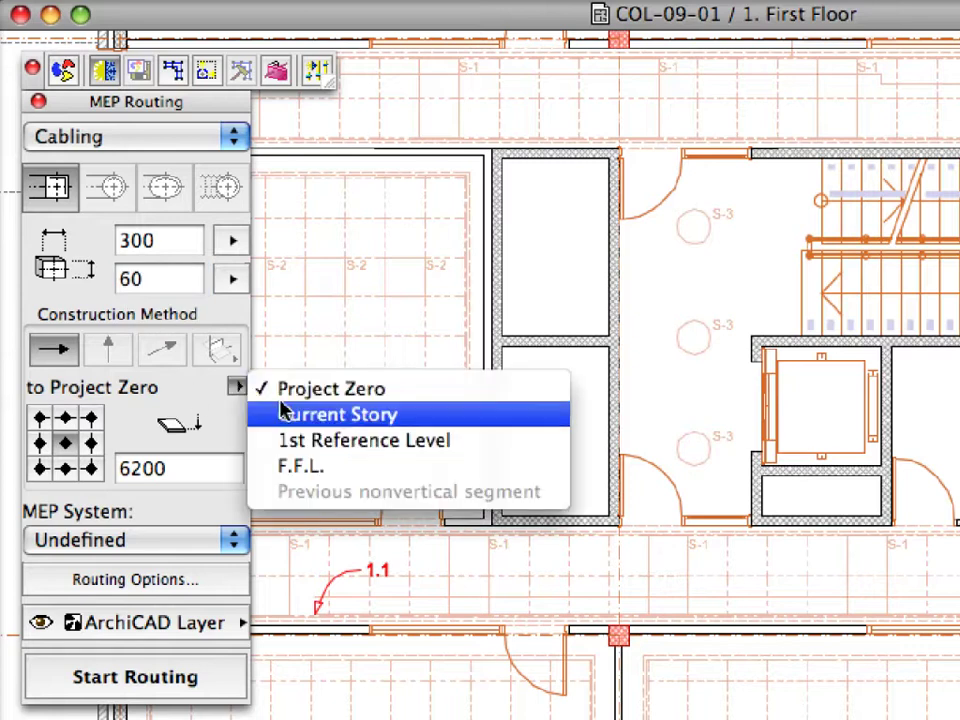
{"action": "left_click", "coordinate": [472, 418]}
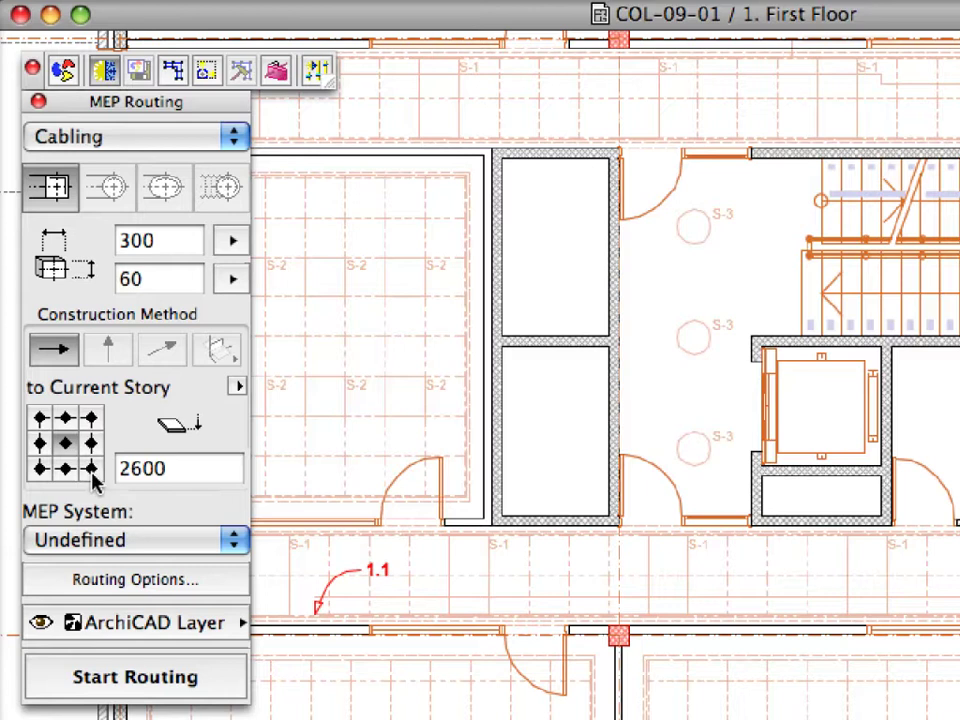
{"action": "left_click", "coordinate": [91, 469]}
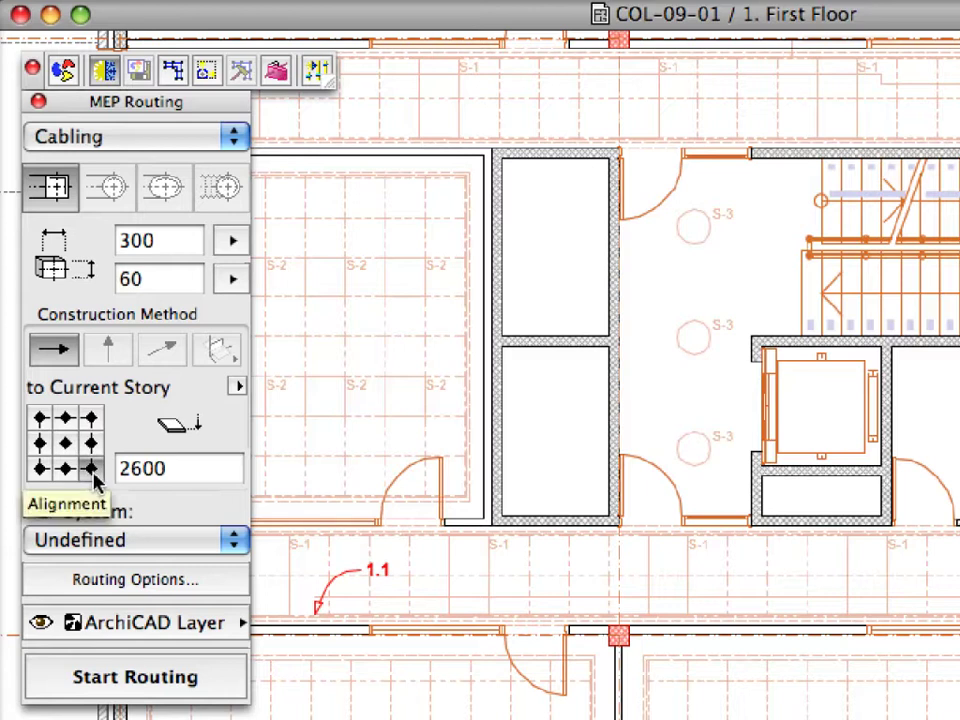
{"action": "left_click", "coordinate": [124, 468]}
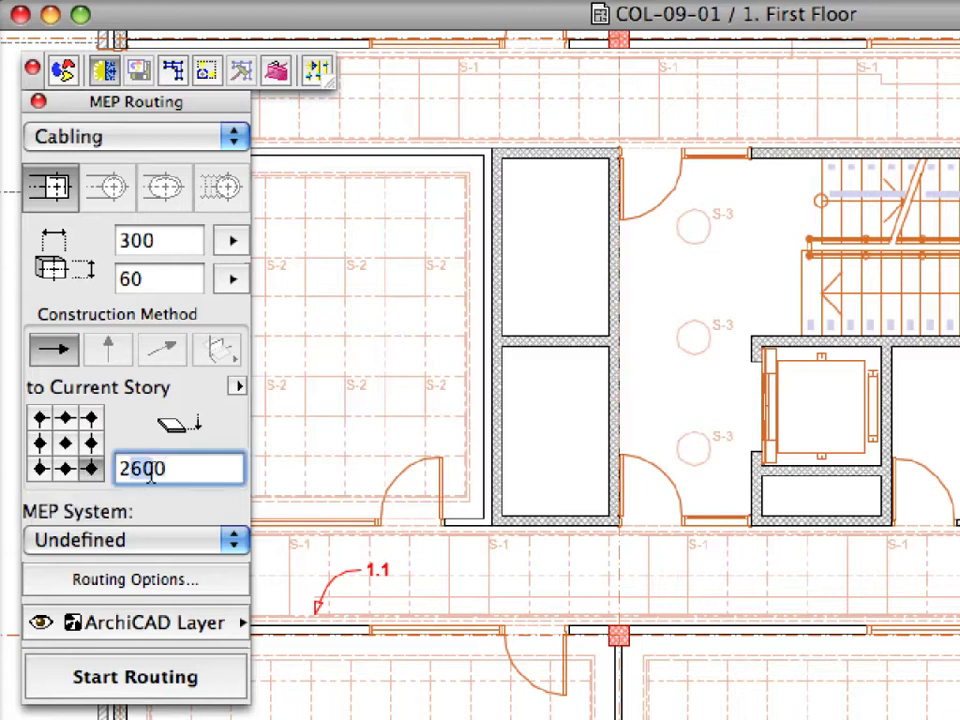
{"action": "double_click", "coordinate": [199, 474]}
{"action": "type", "text": "2900"}
{"action": "key", "text": "Return"}
Assign the tray to the Cable Tray MEP system and make its bends Mitered.
{"action": "left_click", "coordinate": [236, 541]}
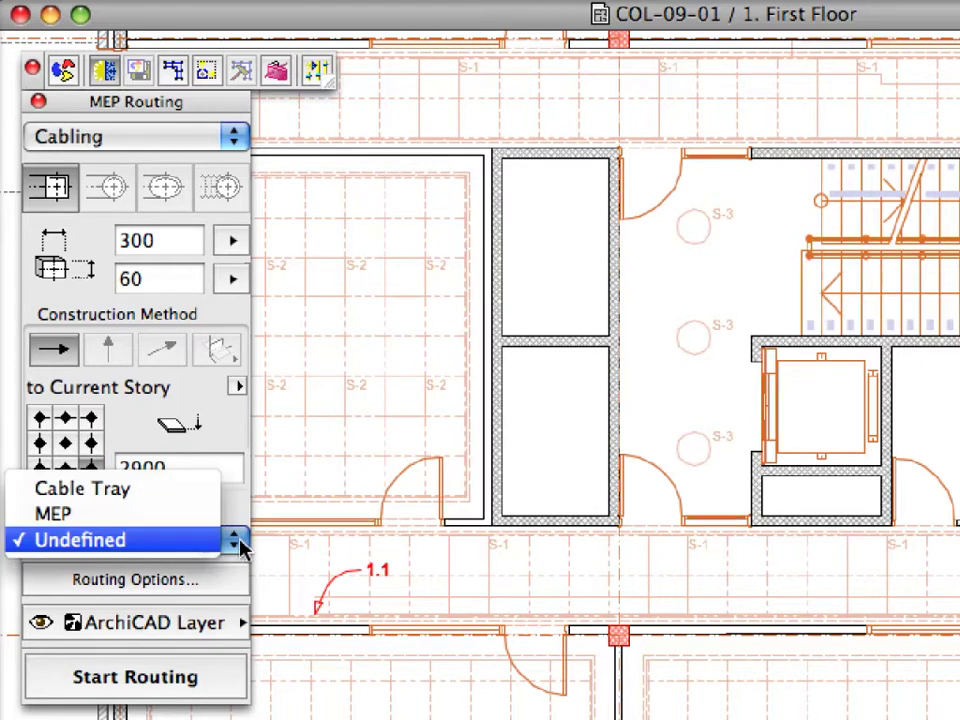
{"action": "left_click", "coordinate": [205, 490]}
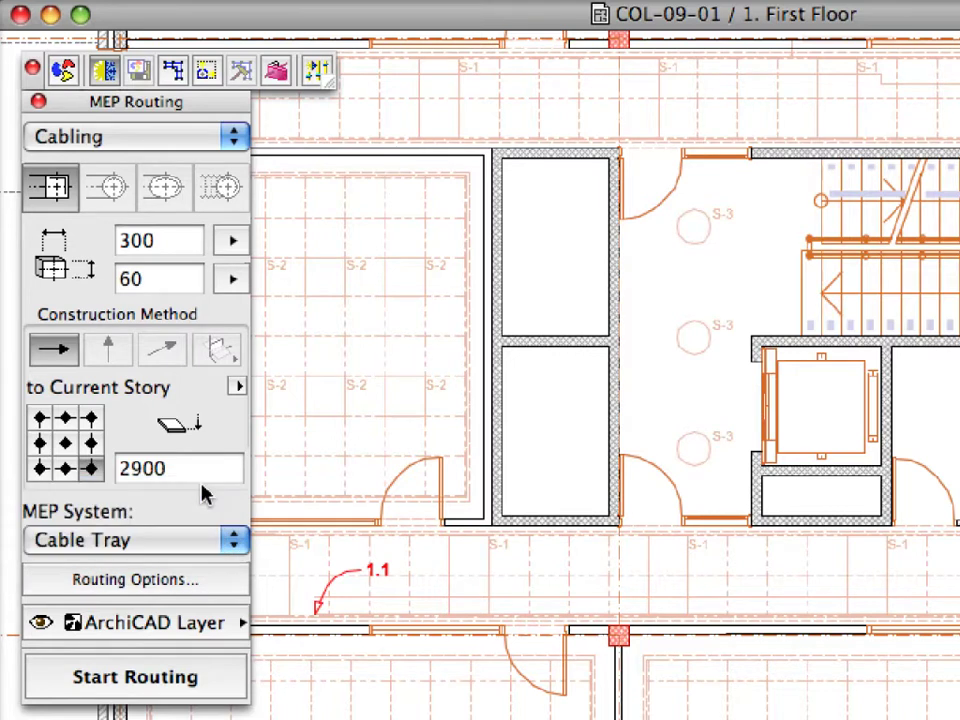
{"action": "left_click", "coordinate": [221, 581]}
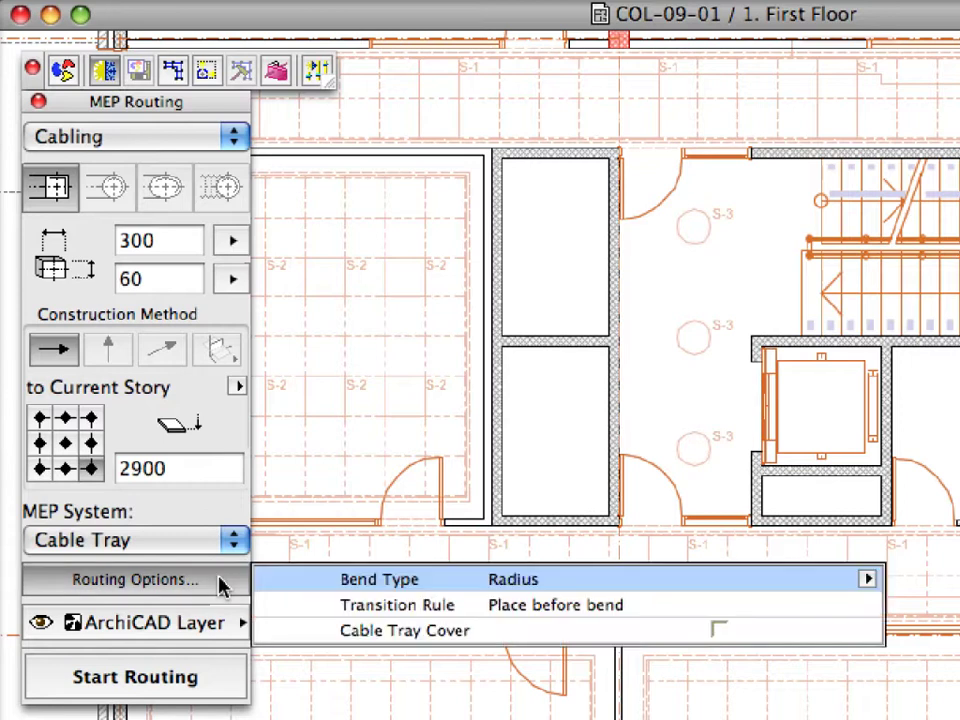
{"action": "left_click", "coordinate": [868, 580]}
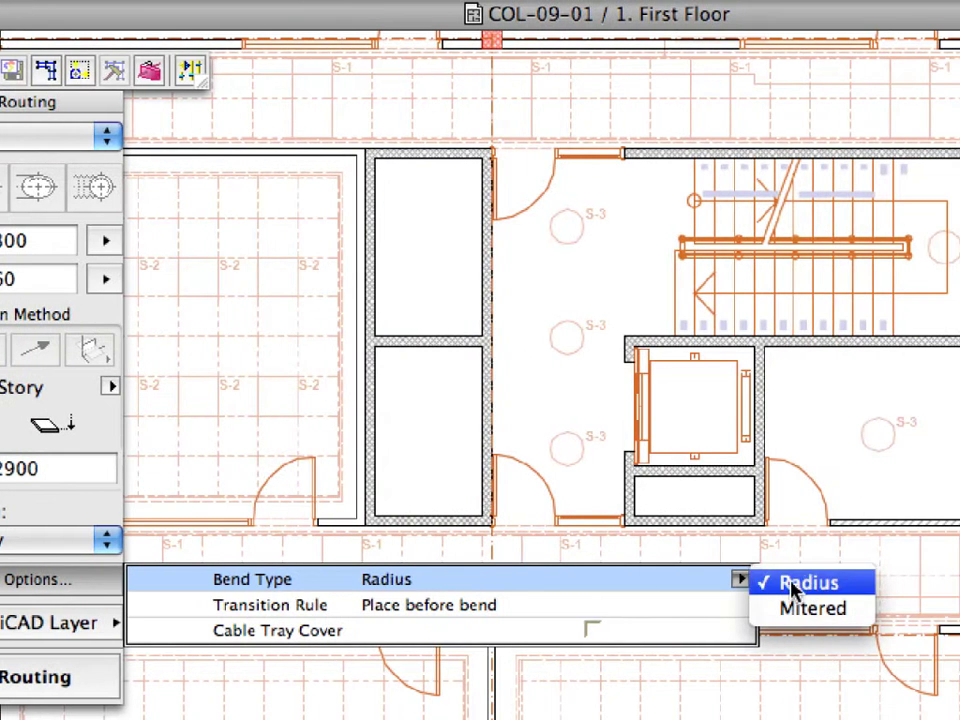
{"action": "left_click", "coordinate": [855, 612]}
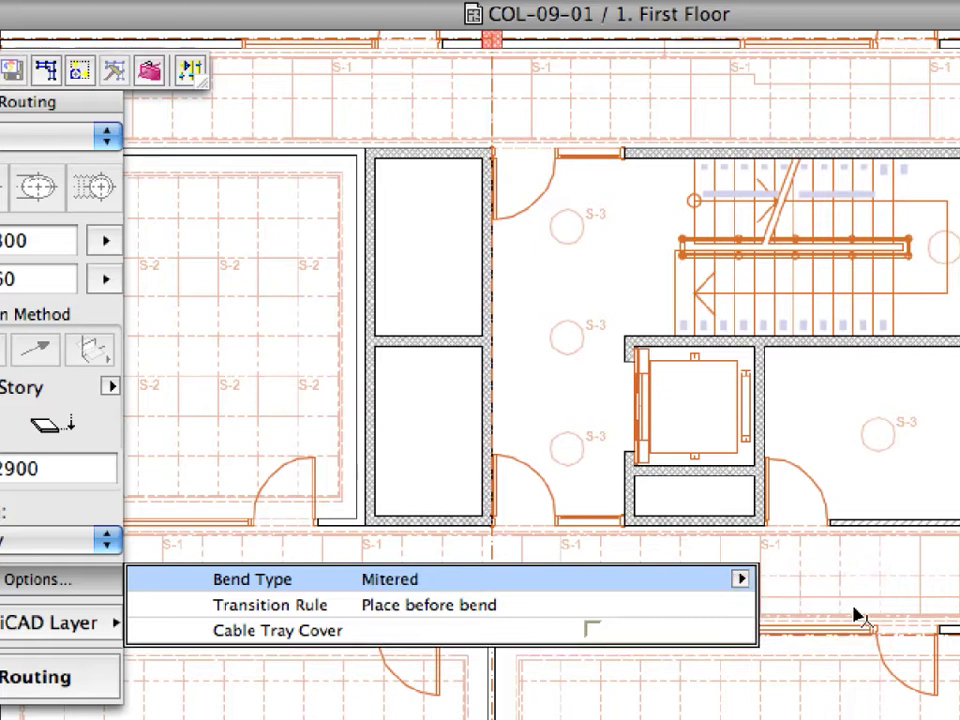
{"action": "left_click", "coordinate": [224, 623]}
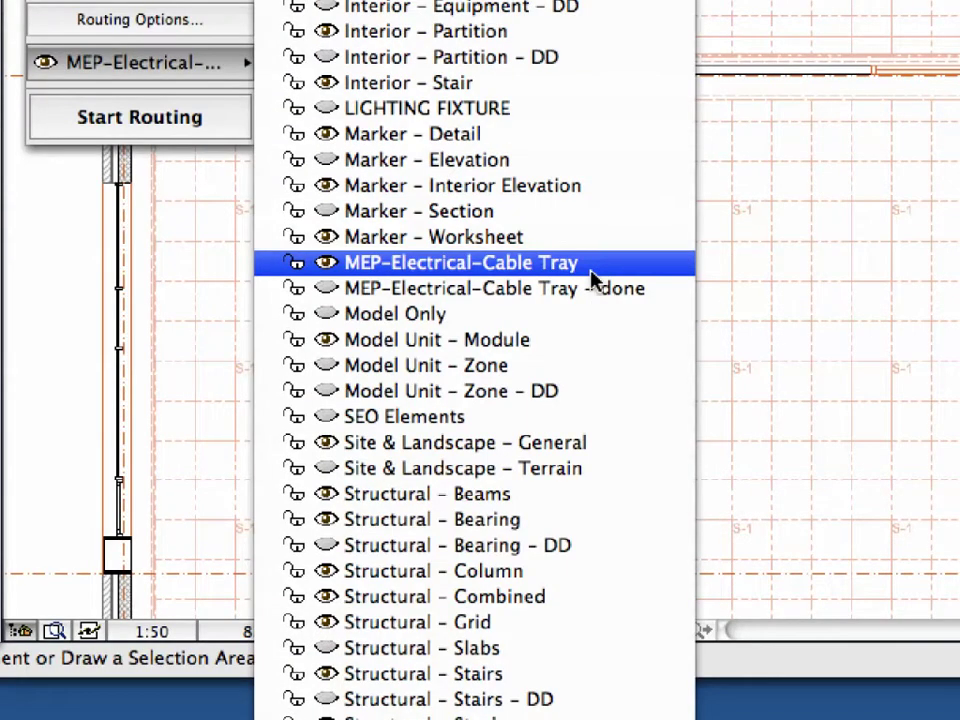
Put the tray on the MEP-Electrical-Cable Tray layer and start routing at point 1.1.
{"action": "left_click", "coordinate": [591, 268]}
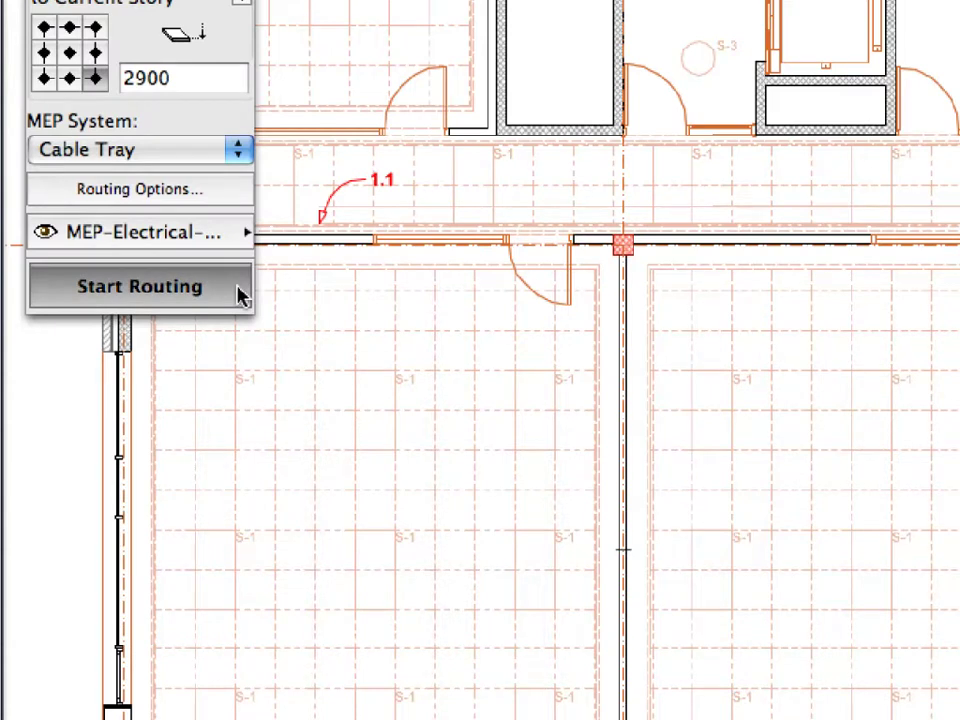
{"action": "left_click", "coordinate": [240, 295]}
{"action": "scroll", "coordinate": [315, 290], "scroll_direction": "up", "scroll_amount": 5}
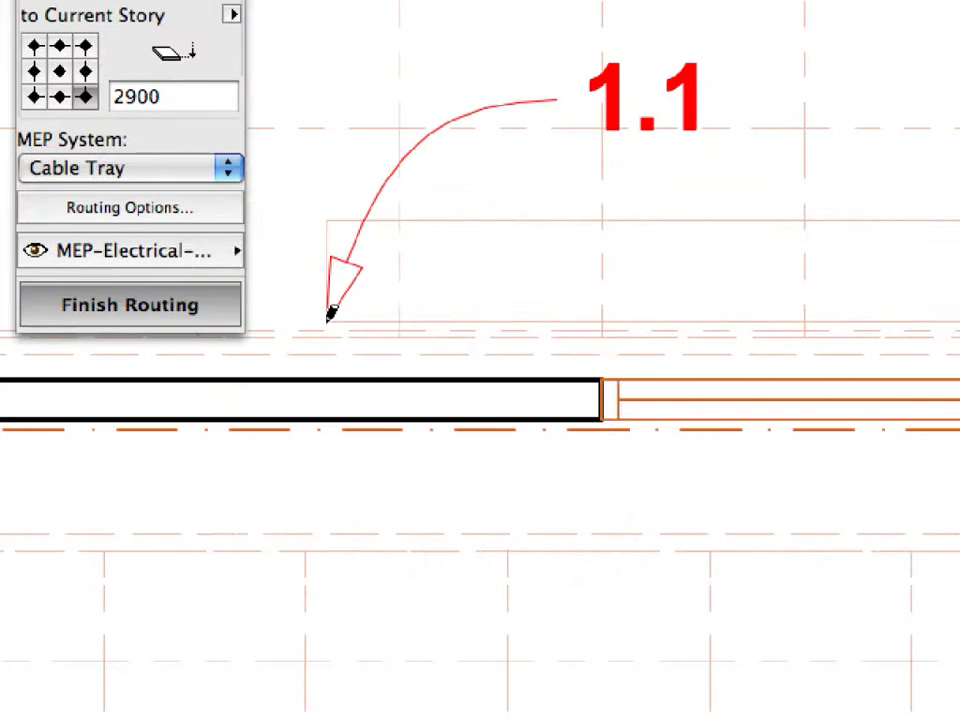
{"action": "left_click", "coordinate": [328, 319]}
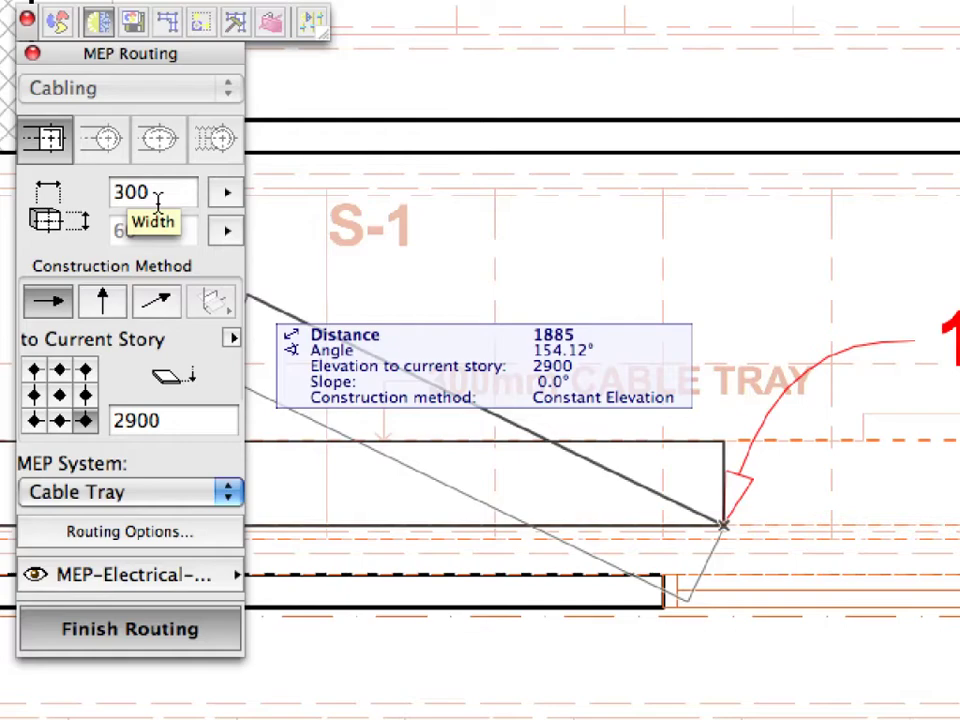
Change the tray width to 400 mm and route it through points 1.3, 1.4 and 1.5.
{"action": "left_click", "coordinate": [157, 193]}
{"action": "type", "text": "400"}
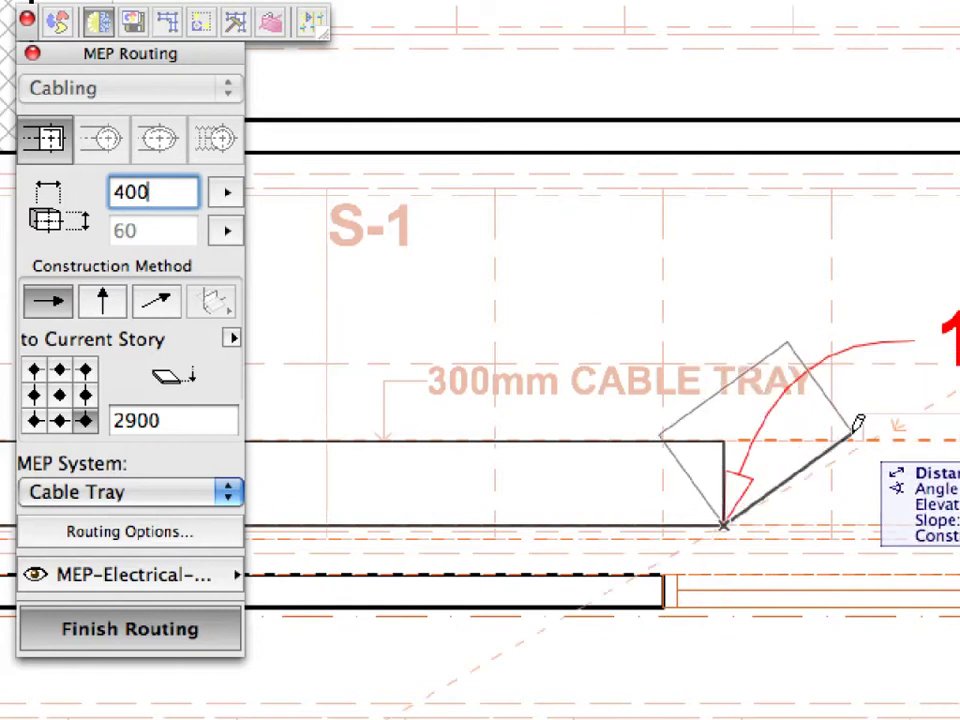
{"action": "scroll", "coordinate": [511, 415], "scroll_direction": "down", "scroll_amount": 3}
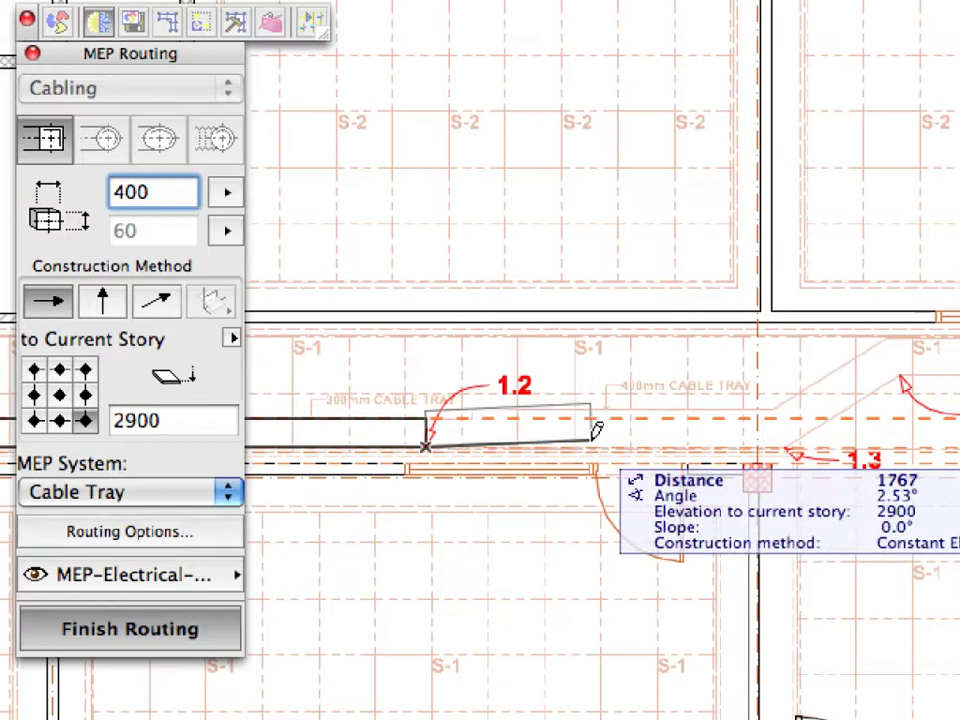
{"action": "scroll", "coordinate": [785, 440], "scroll_direction": "up", "scroll_amount": 3}
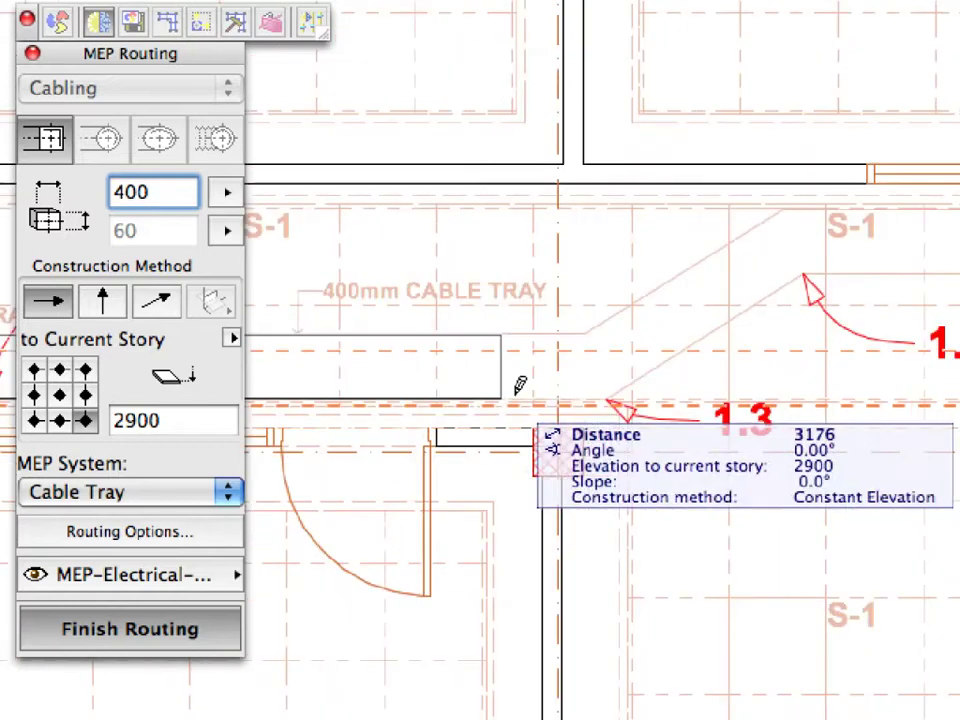
{"action": "left_click", "coordinate": [612, 390]}
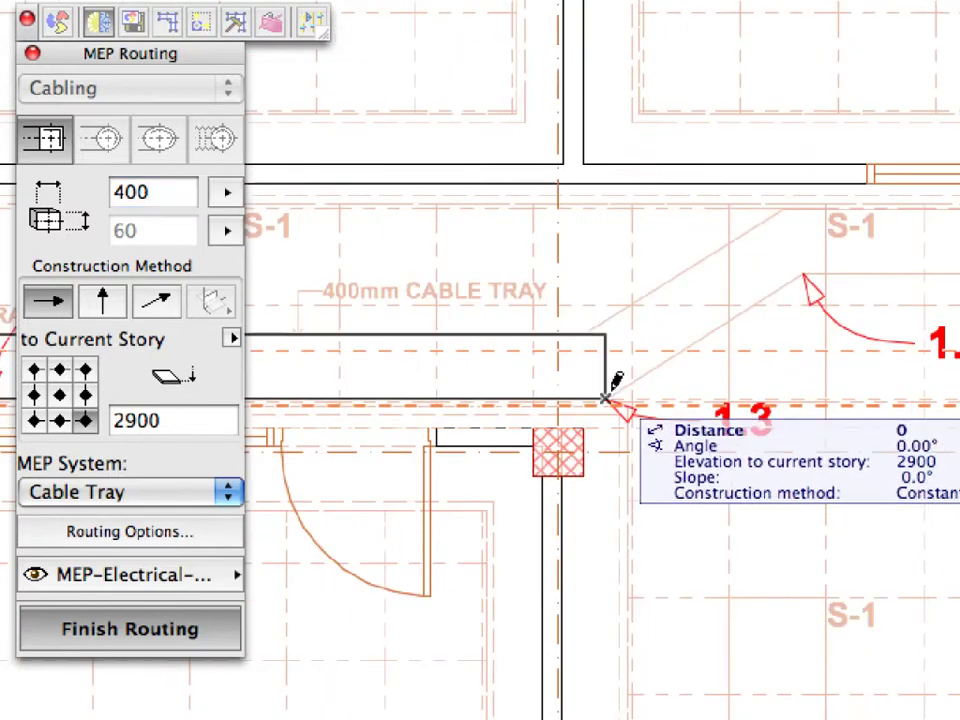
{"action": "left_click", "coordinate": [810, 262]}
{"action": "scroll", "coordinate": [782, 279], "scroll_direction": "down", "scroll_amount": 3}
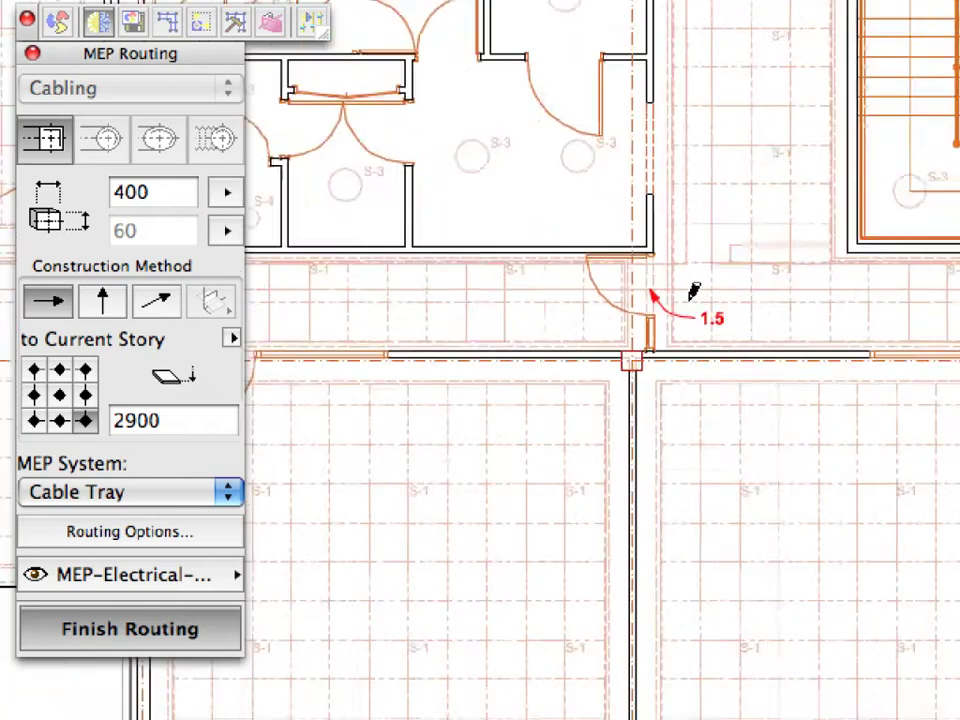
{"action": "scroll", "coordinate": [693, 284], "scroll_direction": "up", "scroll_amount": 8}
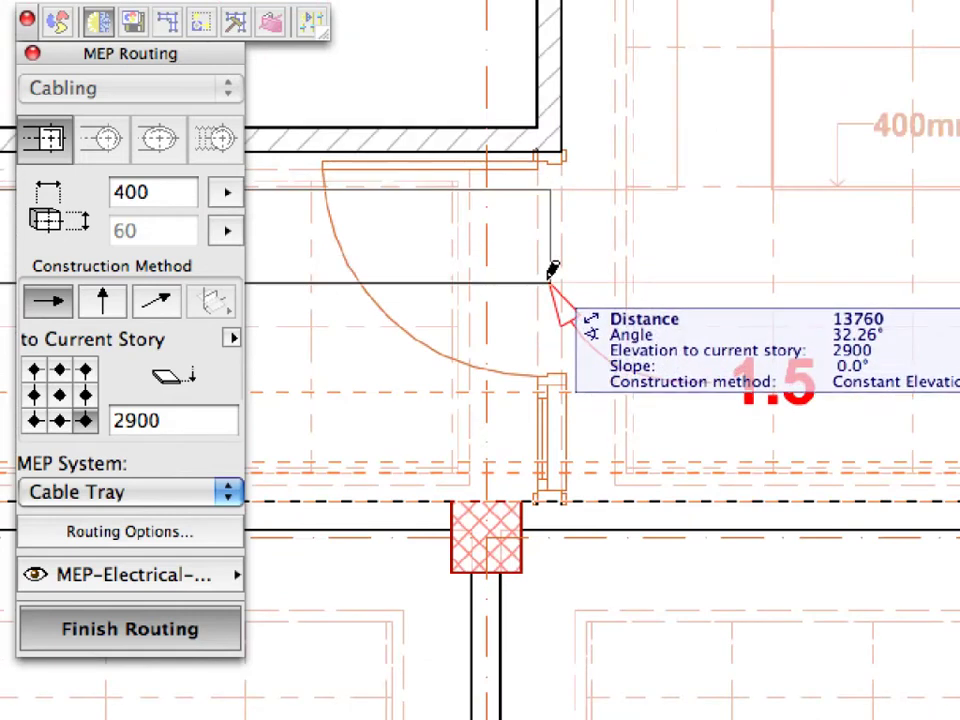
{"action": "left_click", "coordinate": [549, 283]}
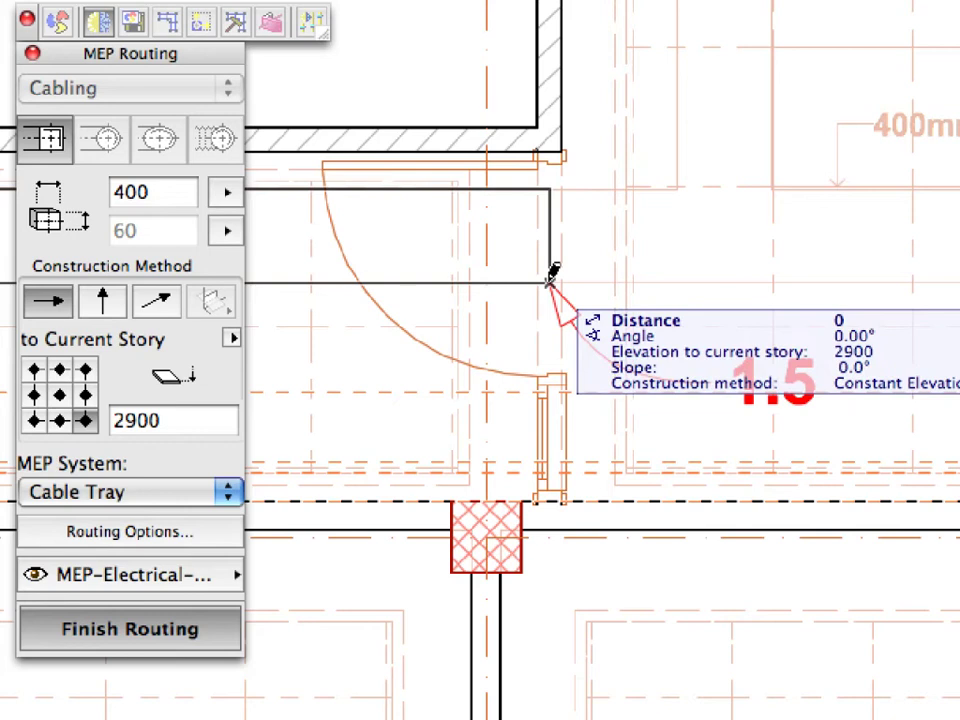